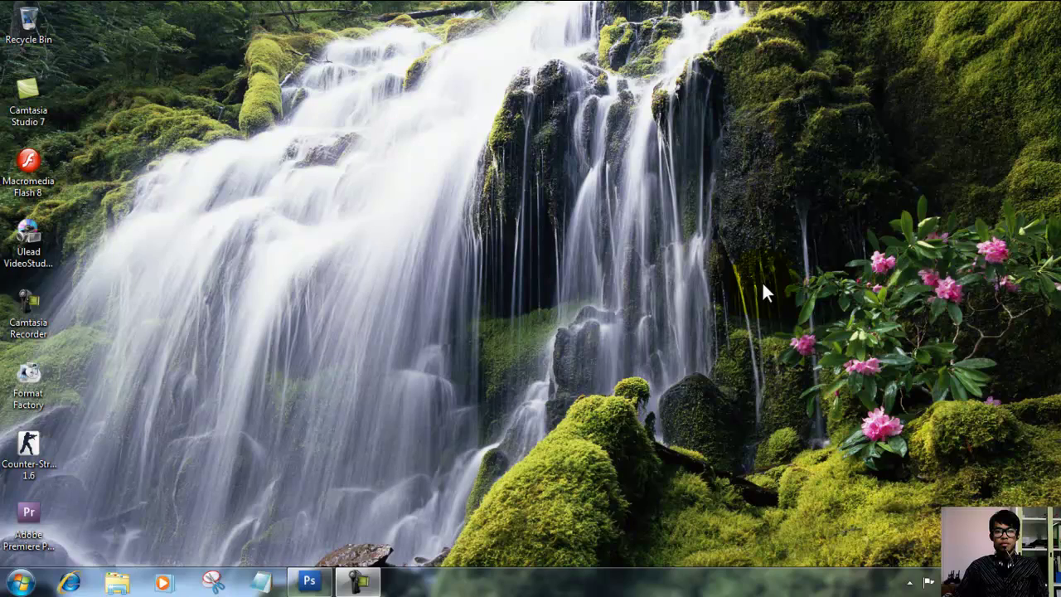
Step: Refresh the desktop twice, then launch Adobe Premiere Pro CS3 from its shortcut
drag(744, 392, 517, 124)
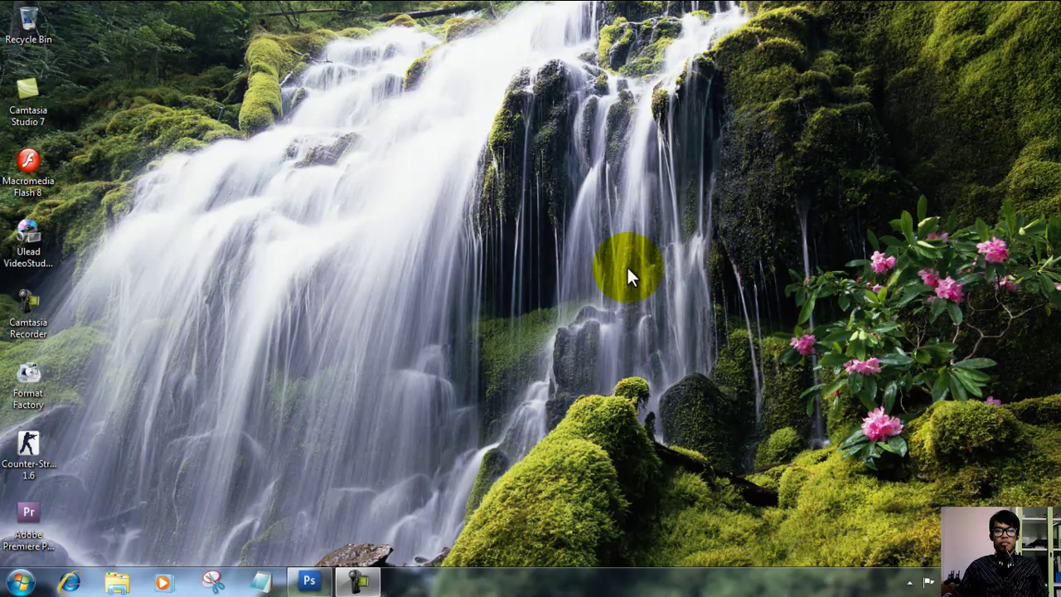
right_click(517, 125)
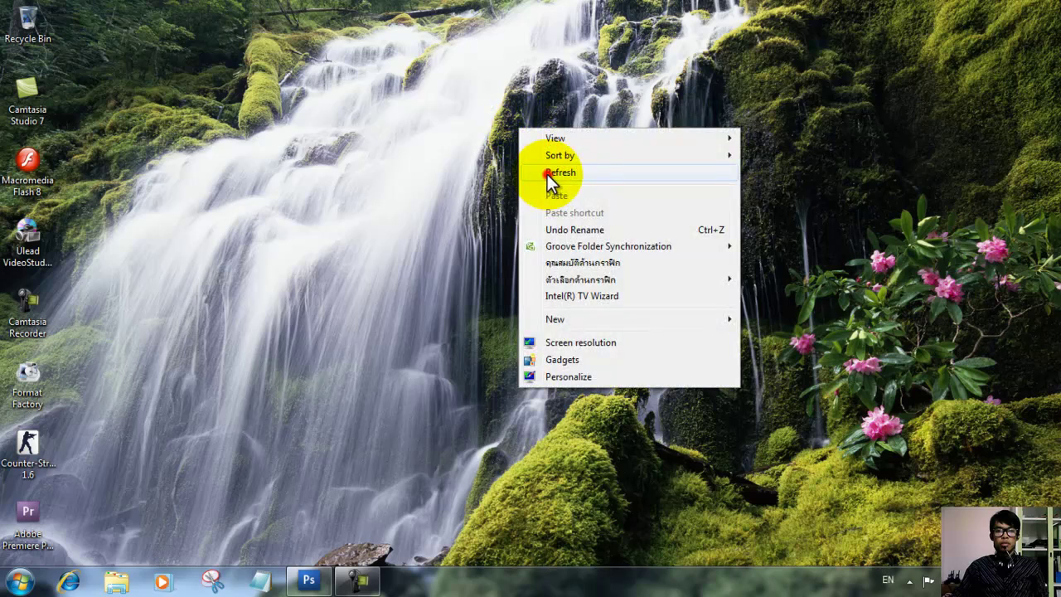
click(547, 171)
right_click(496, 139)
click(540, 185)
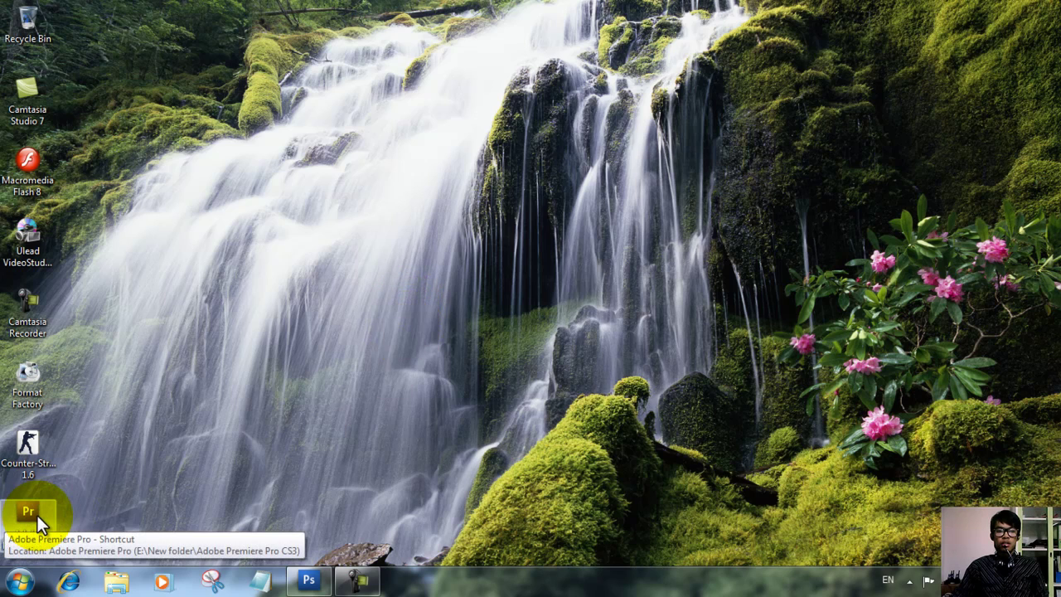
click(2, 530)
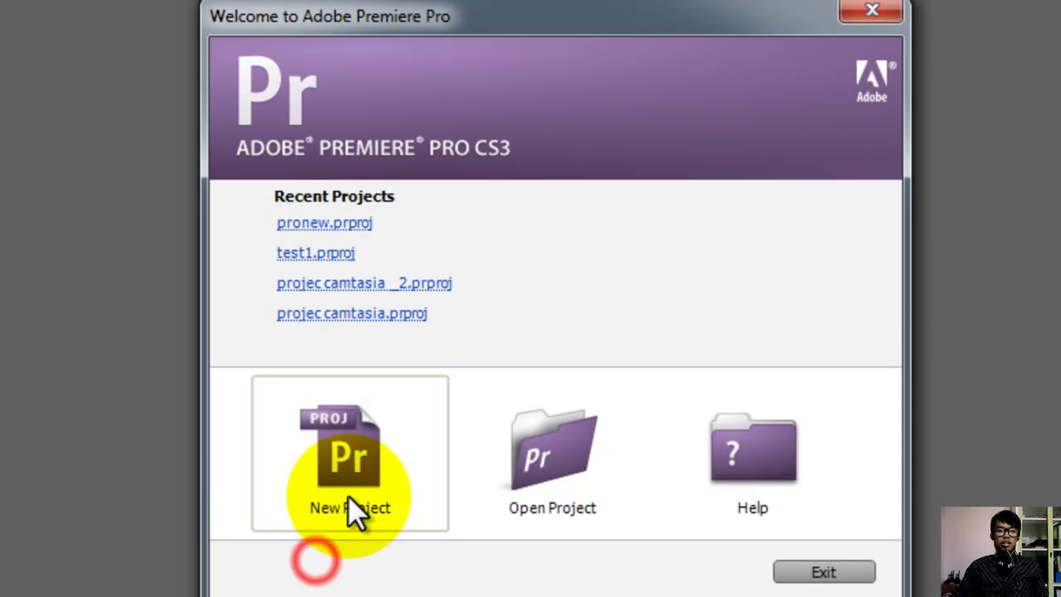
Step: Create a new project named projecniw with the DV-PAL Widescreen 48kHz preset
click(350, 507)
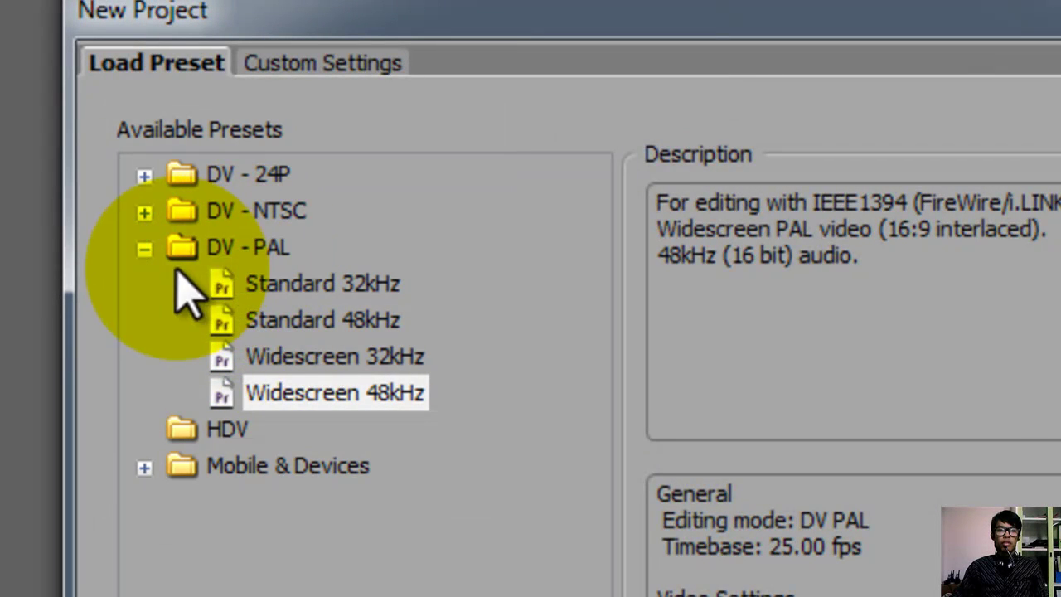
click(312, 394)
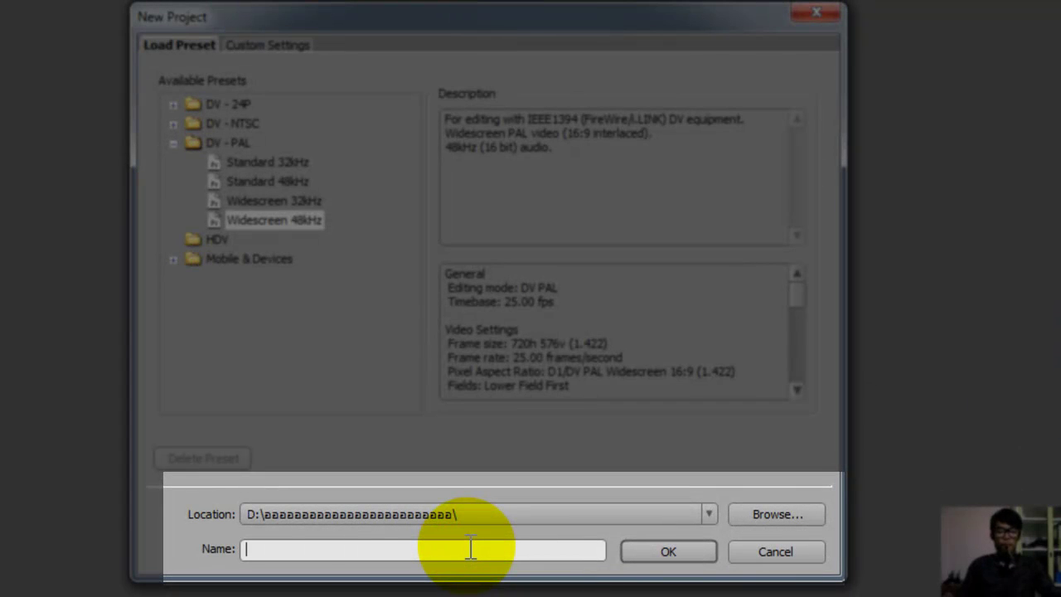
text(po)
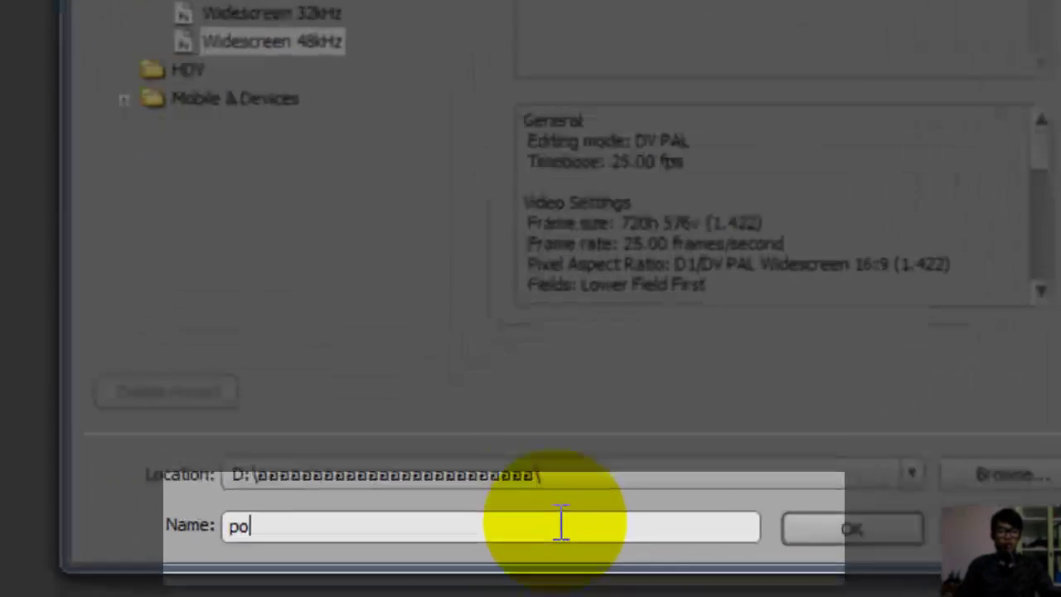
key(BackSpace)
key(BackSpace)
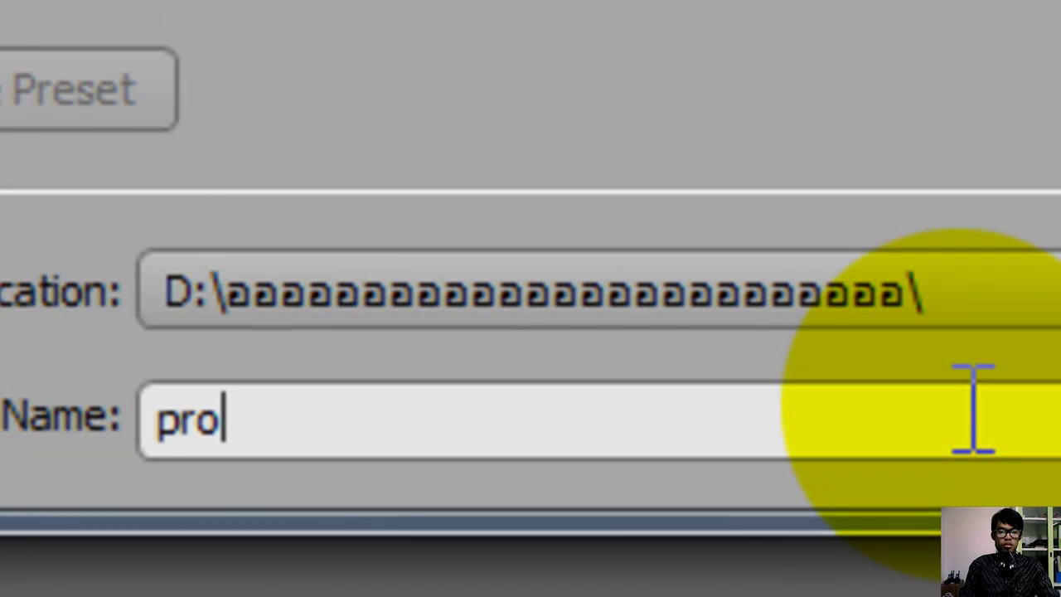
text(jwc)
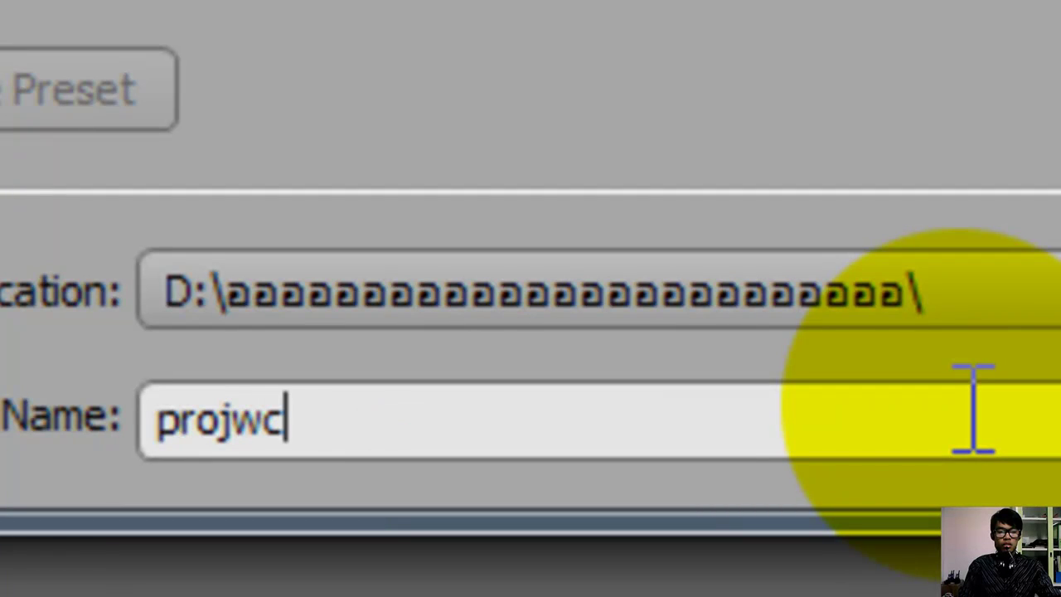
text(miw)
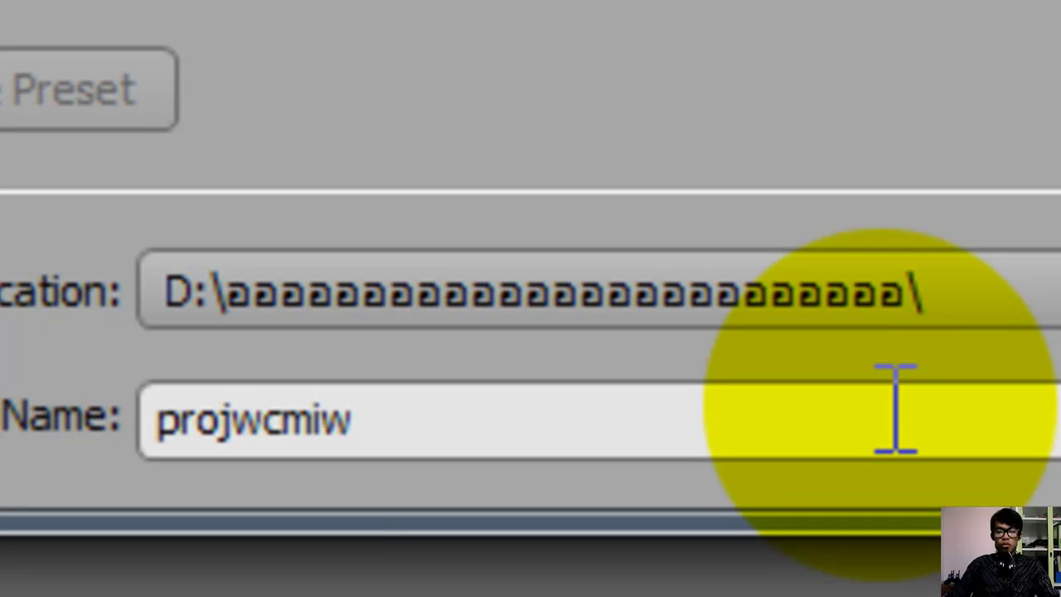
key(BackSpace)
key(BackSpace)
key(BackSpace)
key(BackSpace)
key(BackSpace)
key(BackSpace)
key(BackSpace)
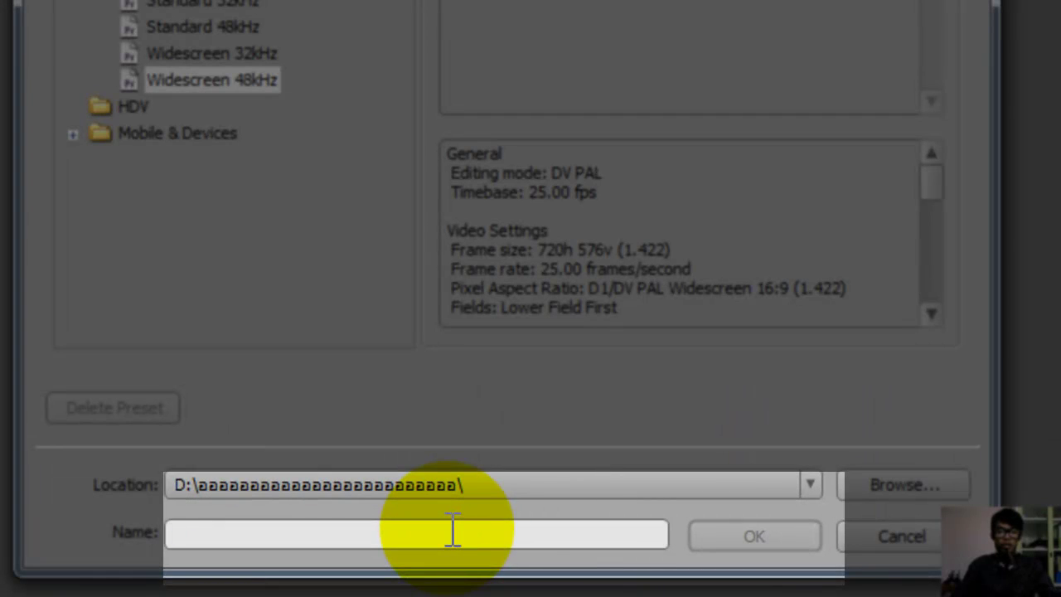
text(projecniw)
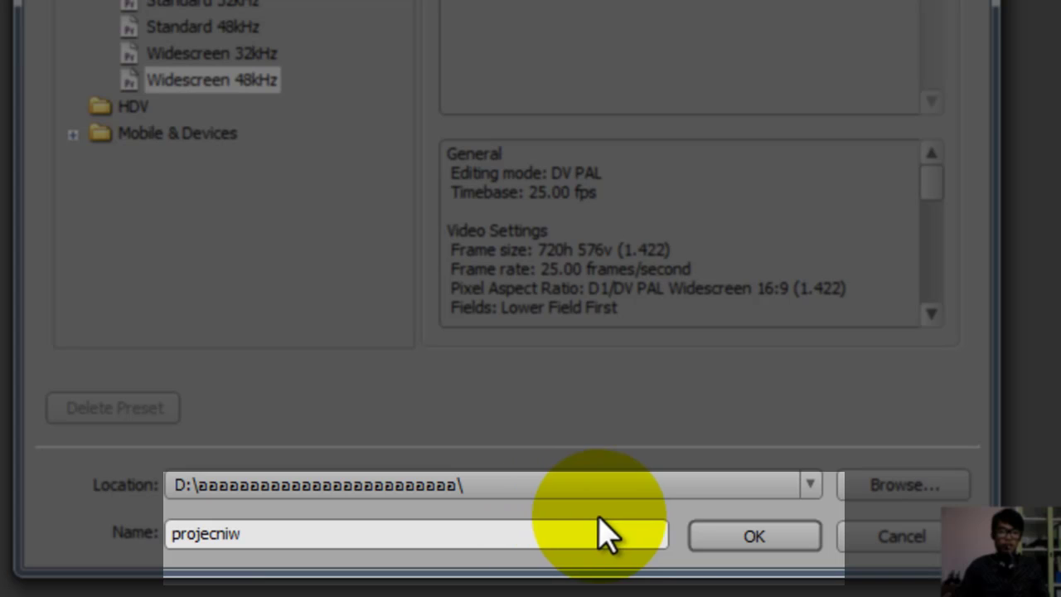
click(758, 537)
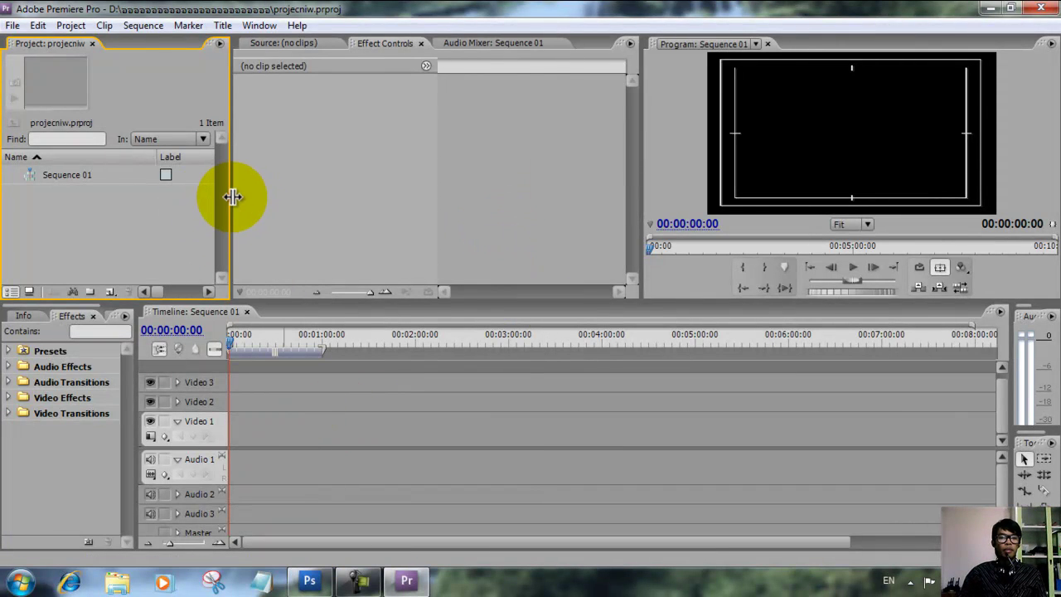
Step: Widen the Project panel and add two bins named วิดีโอ and ภาพ
drag(232, 197, 297, 199)
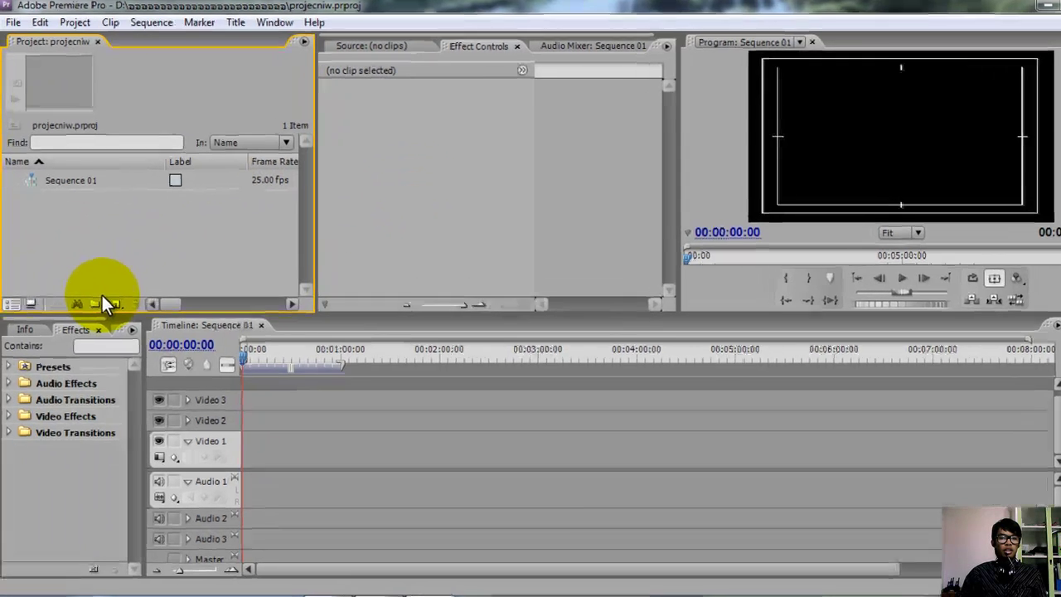
click(89, 290)
text(วิดีโอ)
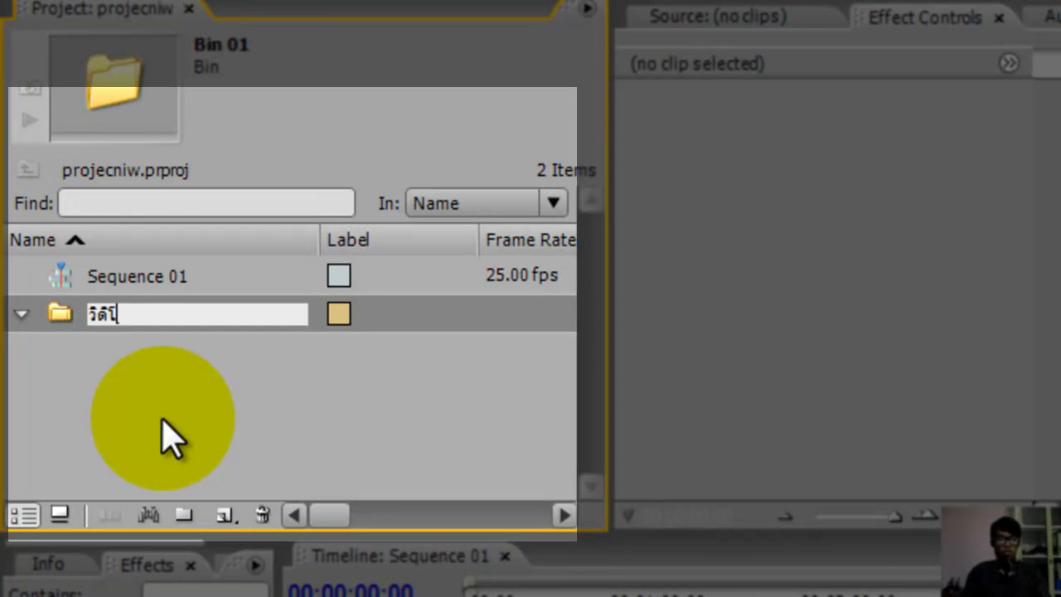
key(Return)
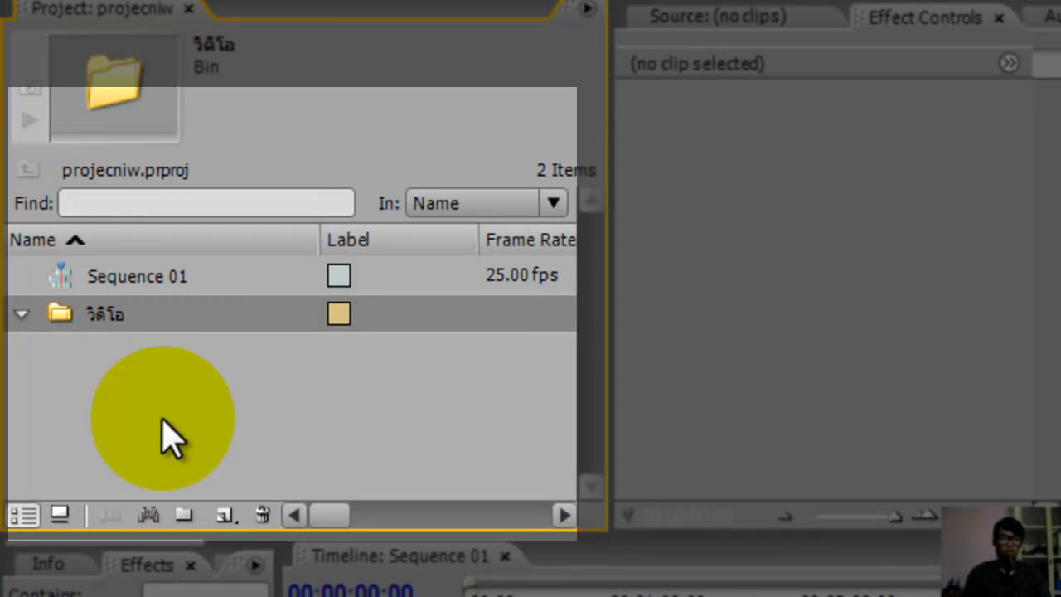
click(17, 316)
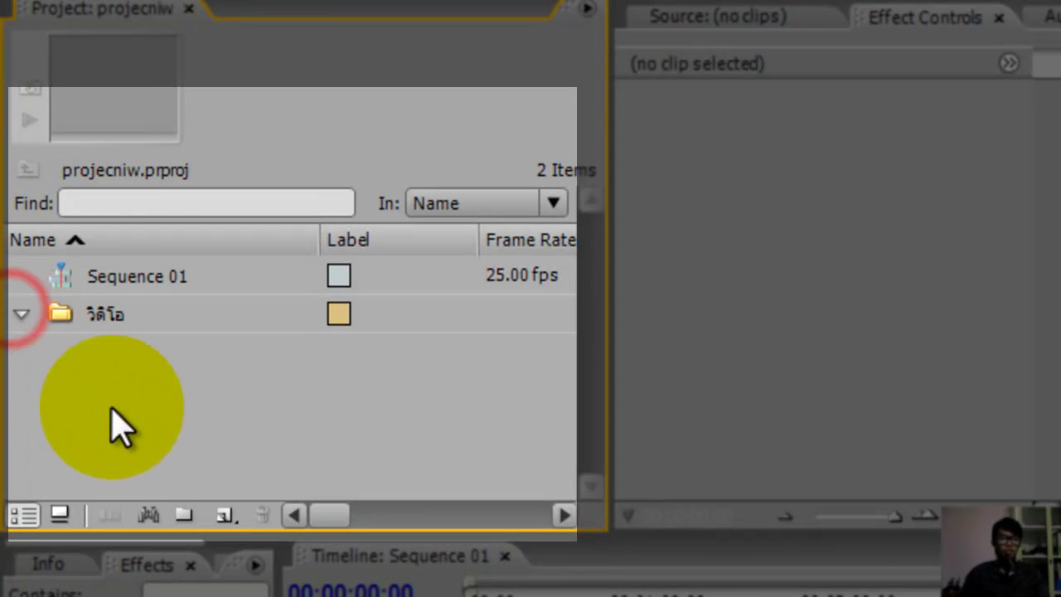
click(184, 515)
text(ภาพ)
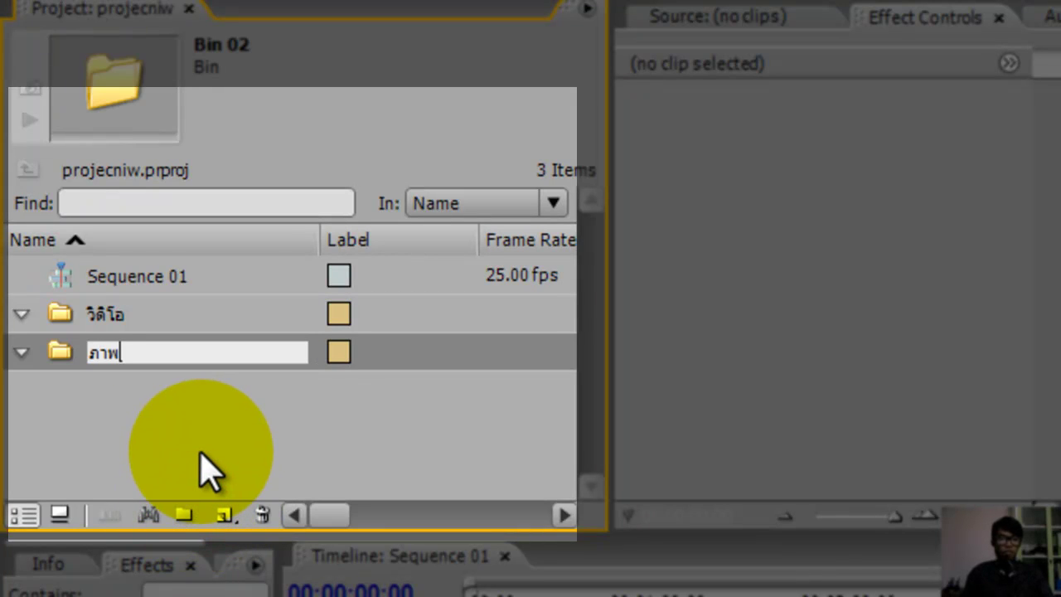
key(Return)
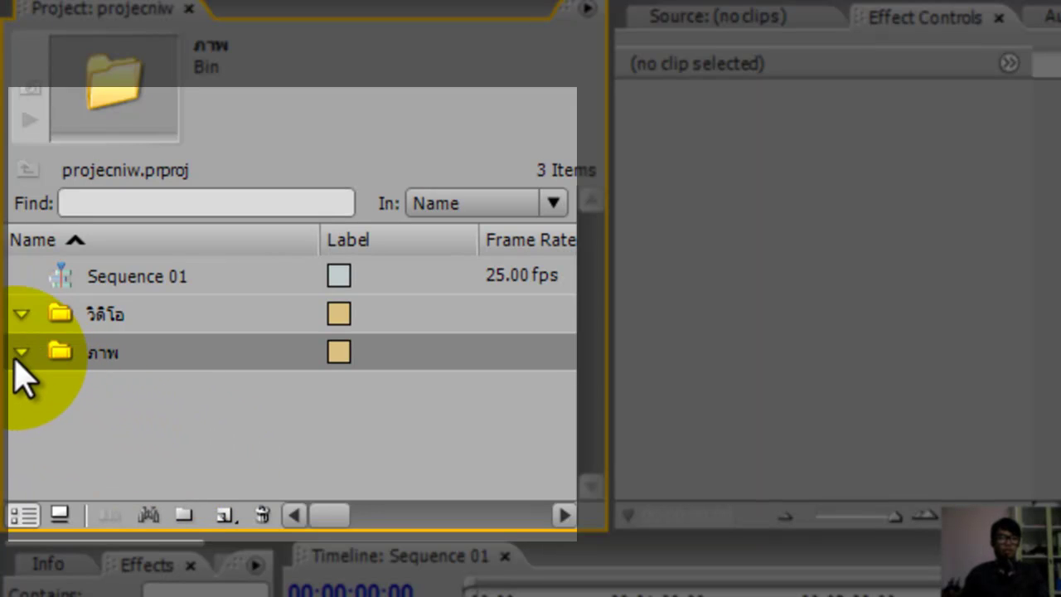
click(20, 314)
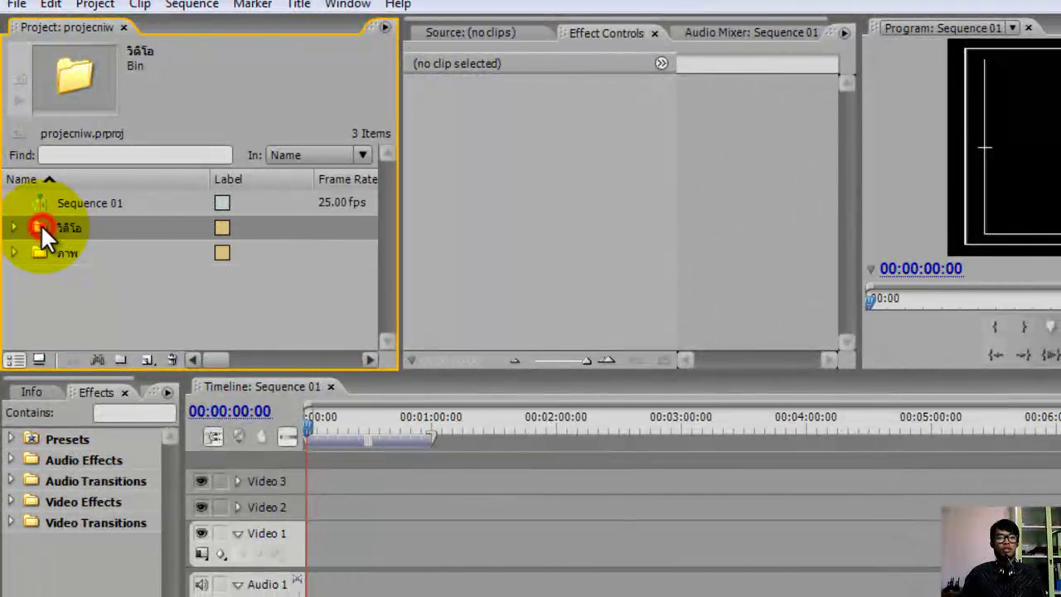
Step: Import the Sky clip into the วิดีโอ bin
double_click(41, 227)
right_click(278, 324)
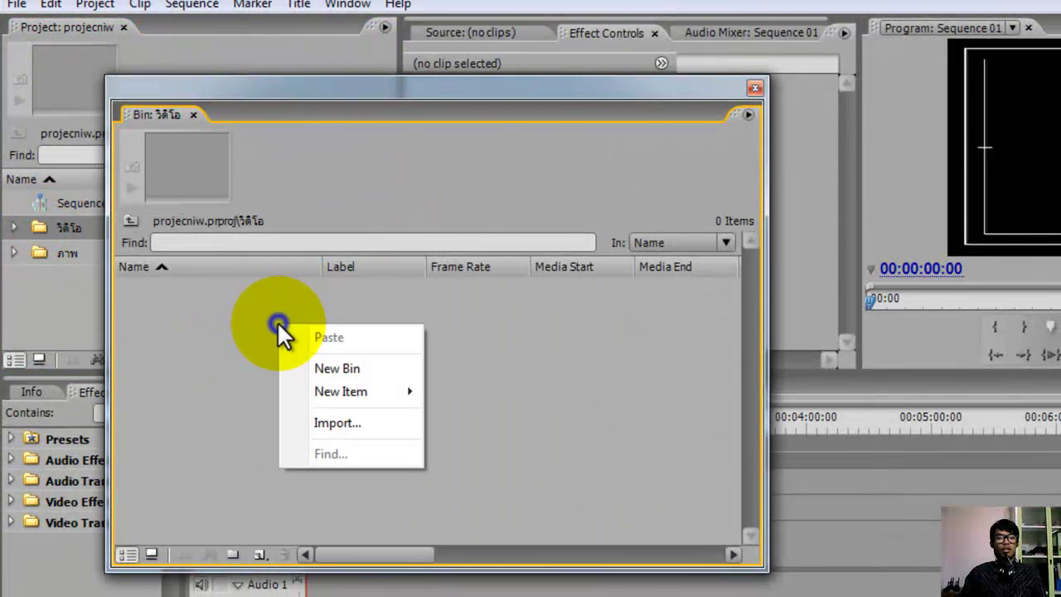
click(346, 419)
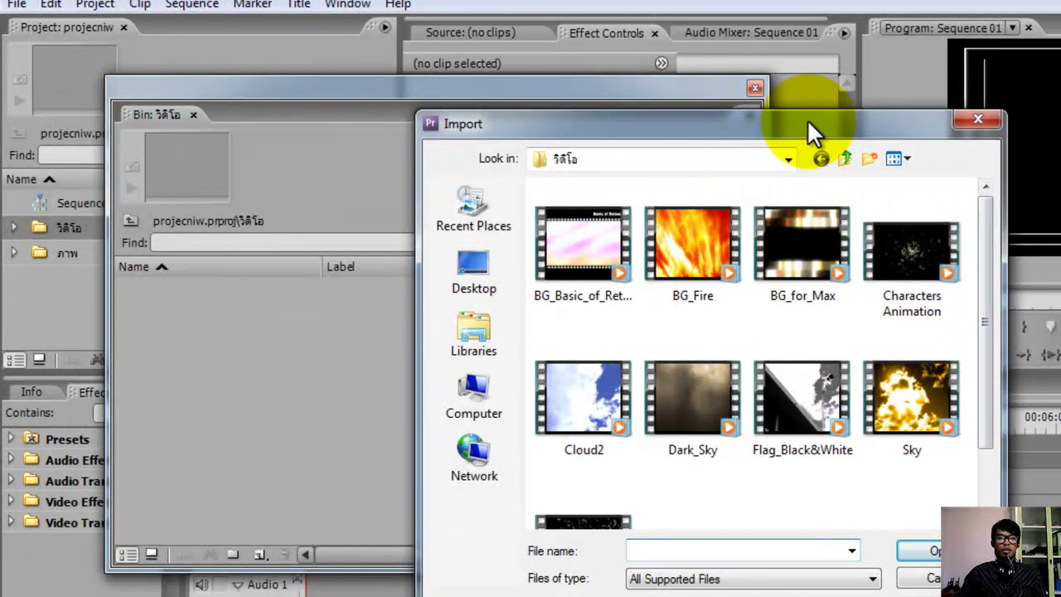
drag(808, 120, 749, 85)
click(876, 325)
click(877, 516)
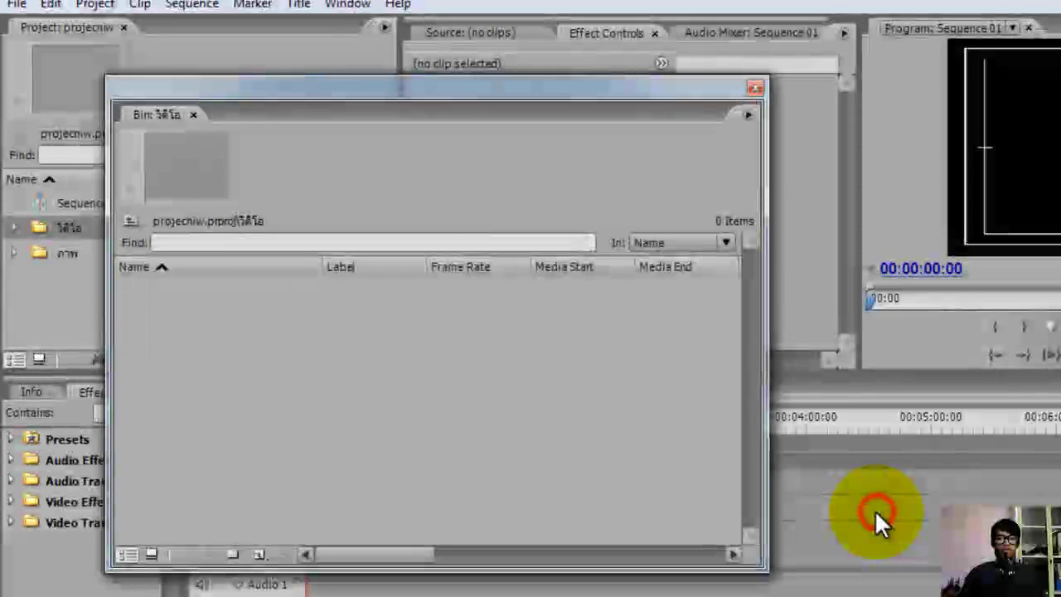
click(754, 88)
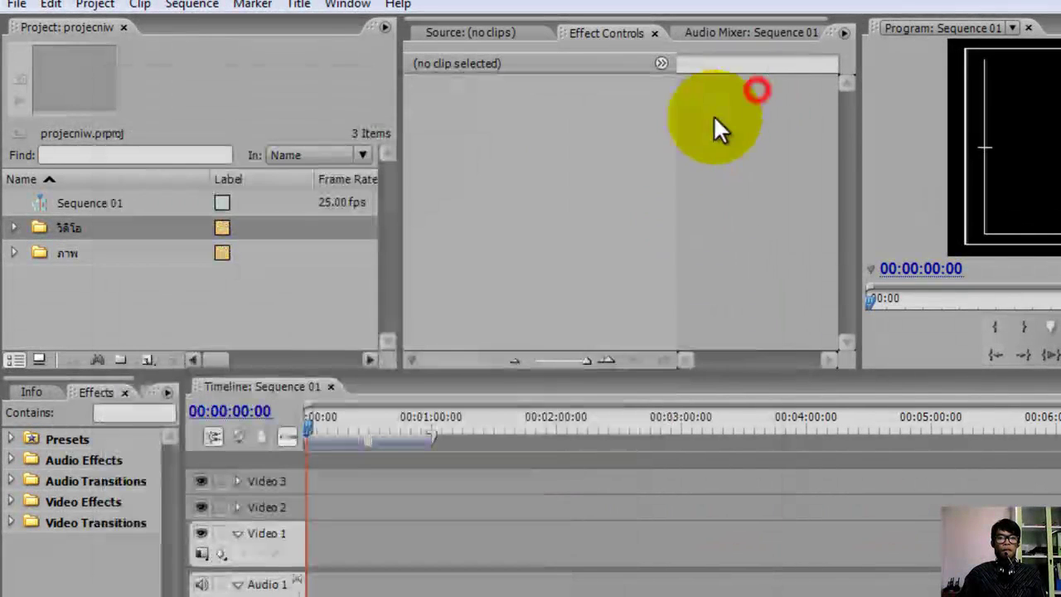
Step: Drag Sky.avi from the วิดีโอ bin to the start of Video 1
click(14, 227)
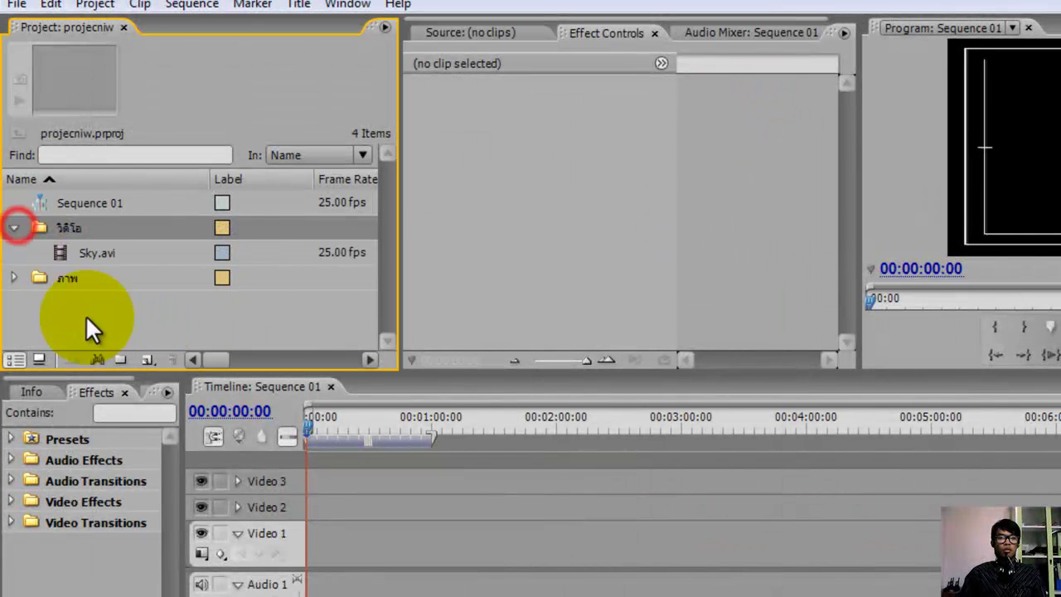
click(94, 249)
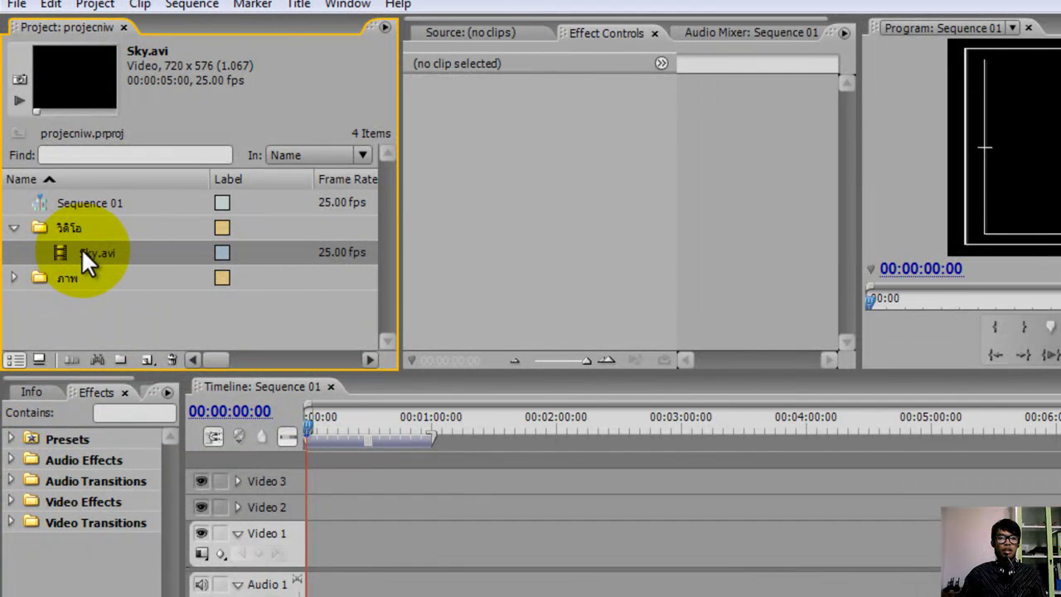
drag(81, 248, 245, 538)
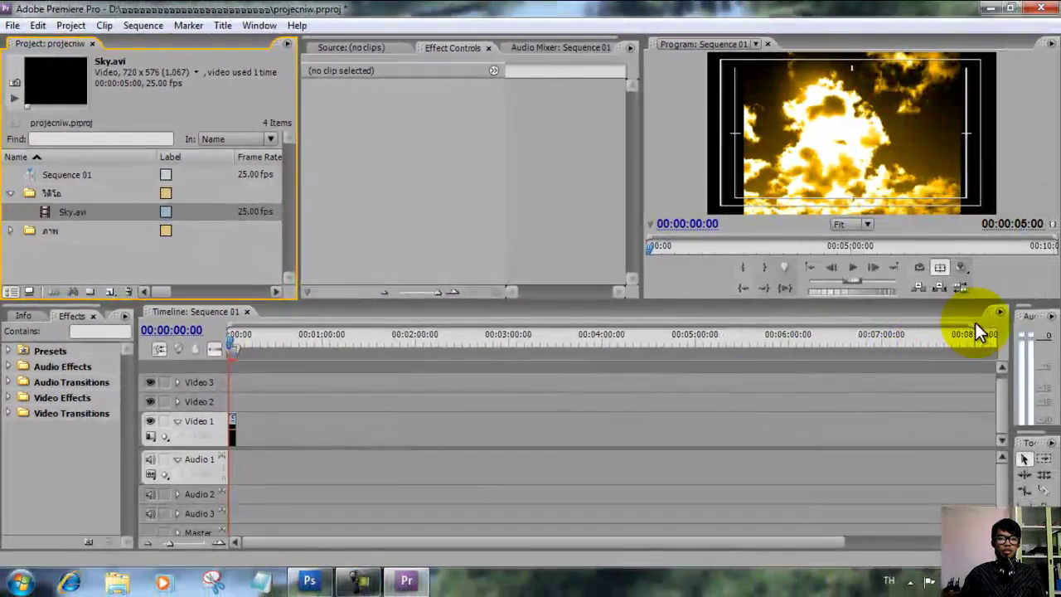
Step: Zoom in on Sky.avi and switch Video 1 to the Show Frames display style
drag(971, 325, 580, 325)
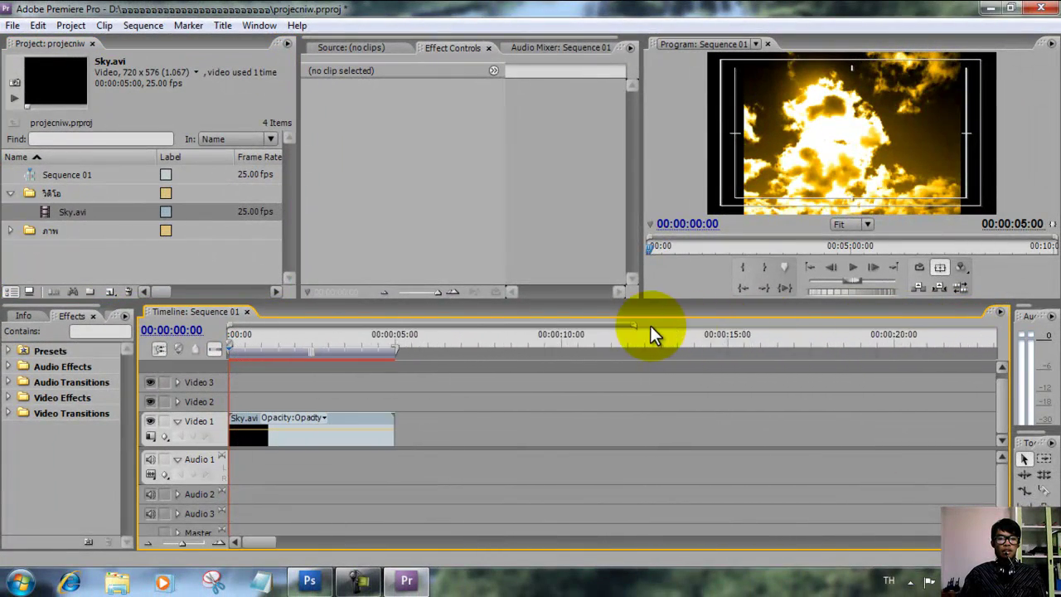
click(355, 419)
click(332, 340)
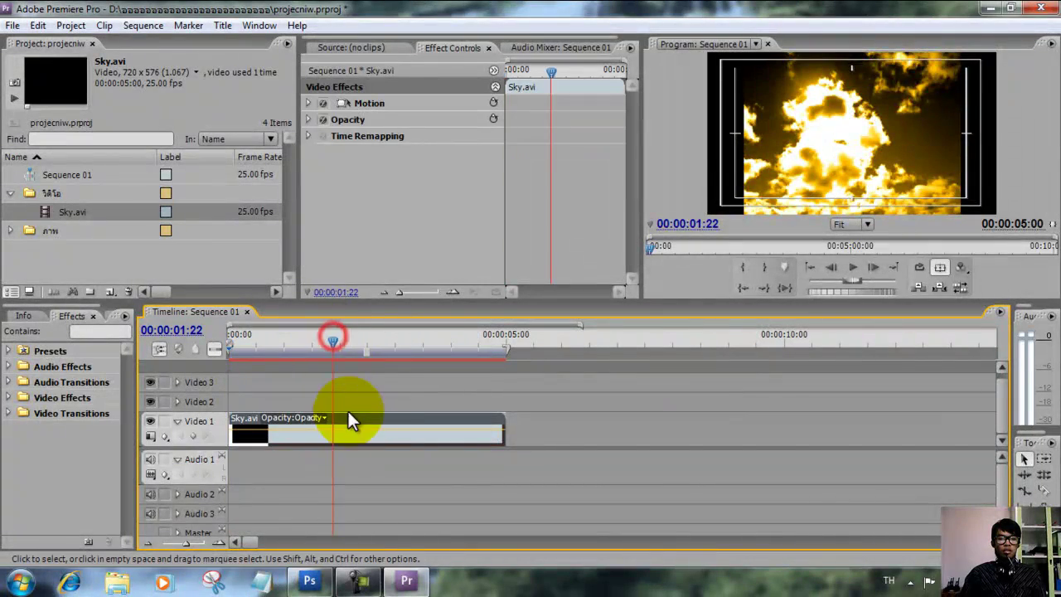
click(352, 418)
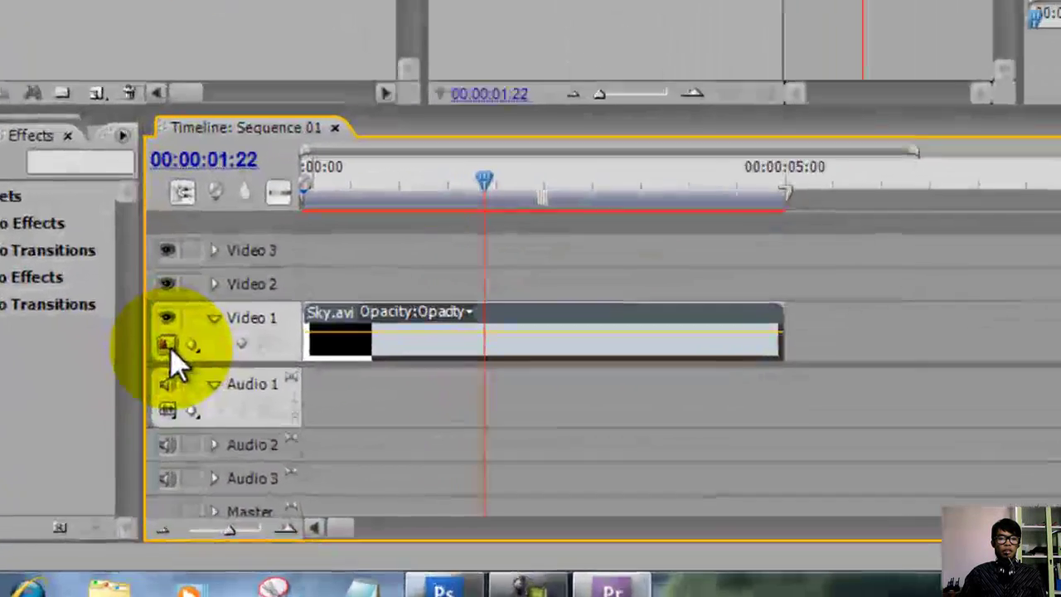
click(150, 436)
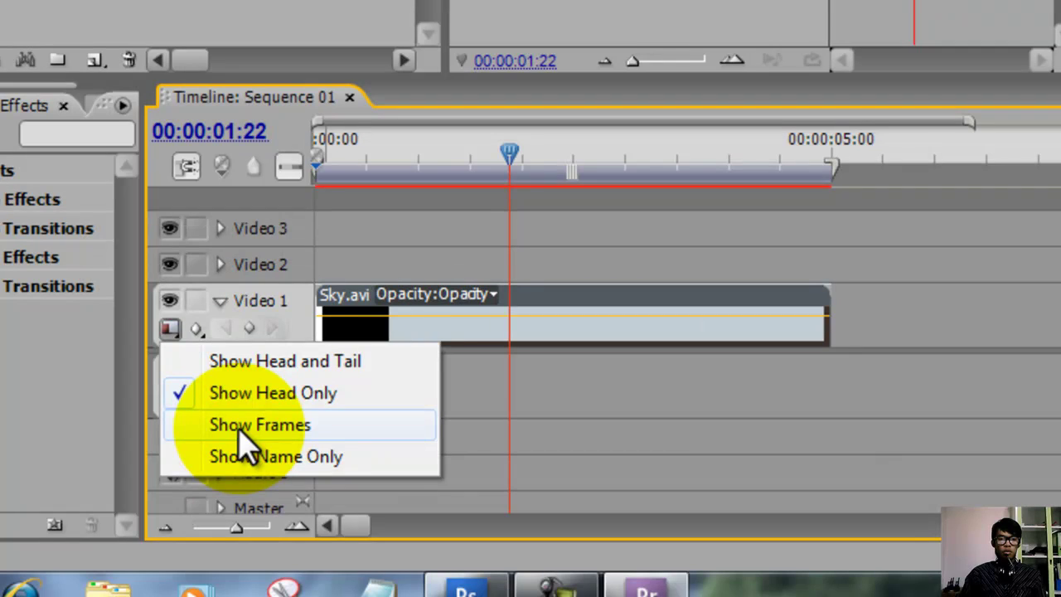
click(240, 433)
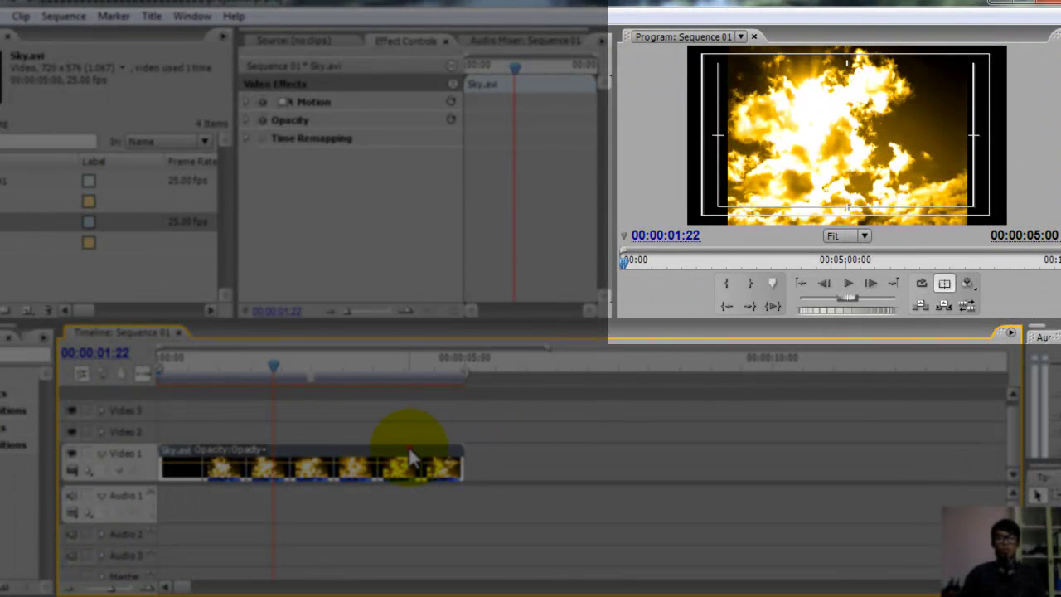
Step: Set Sky.avi's Motion Scale to 137.0 and move it up to position 350.3, 194.3
click(863, 141)
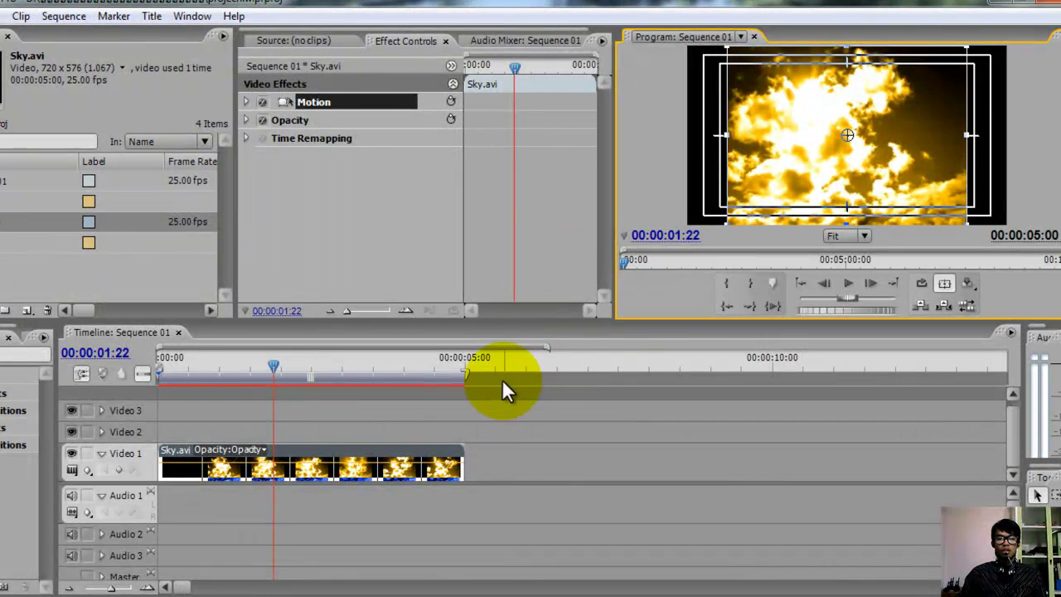
click(428, 452)
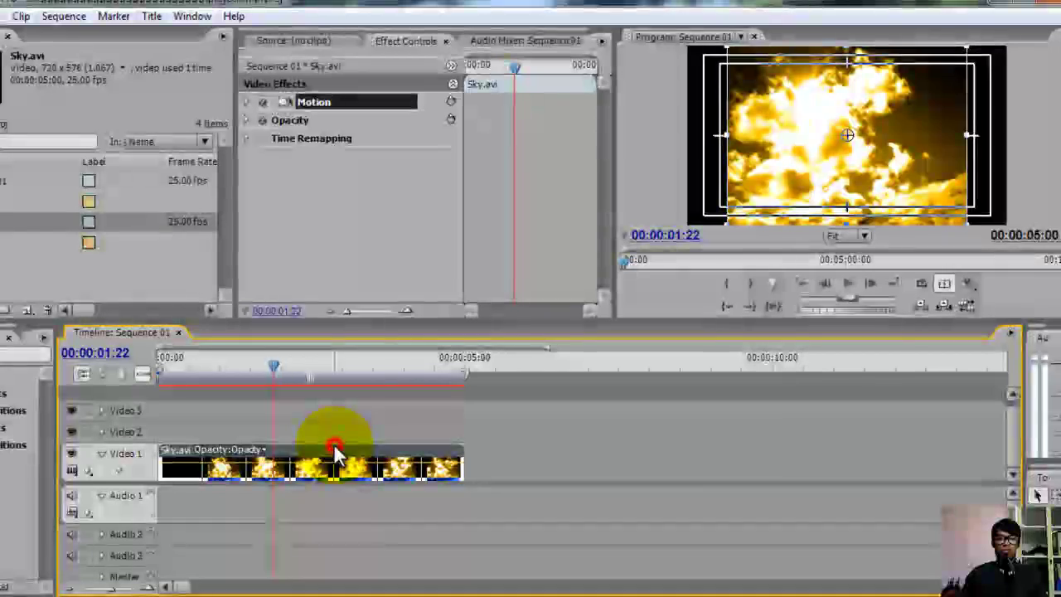
mouse_move(336, 454)
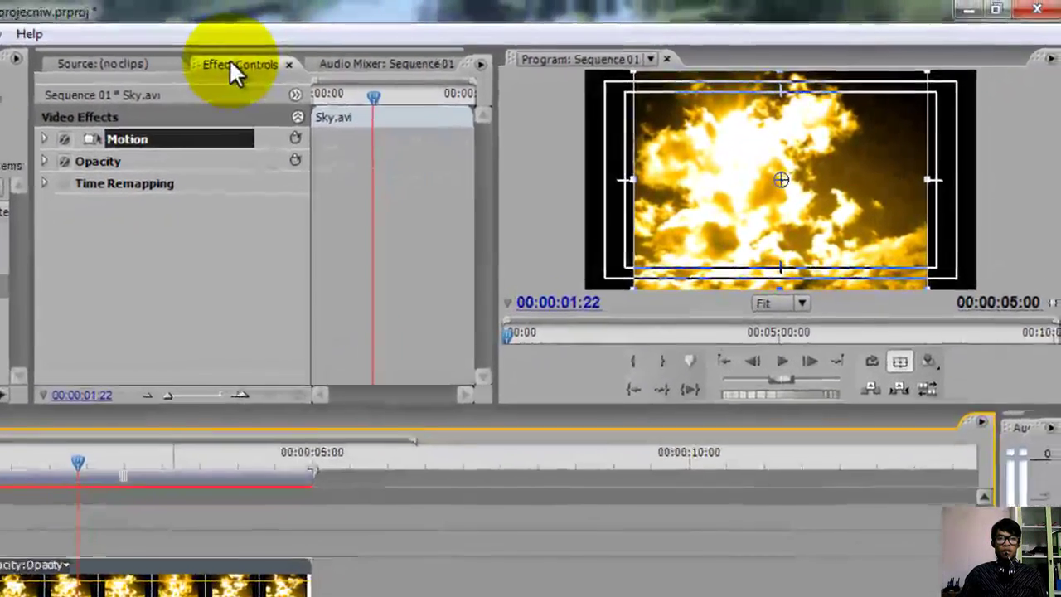
click(395, 39)
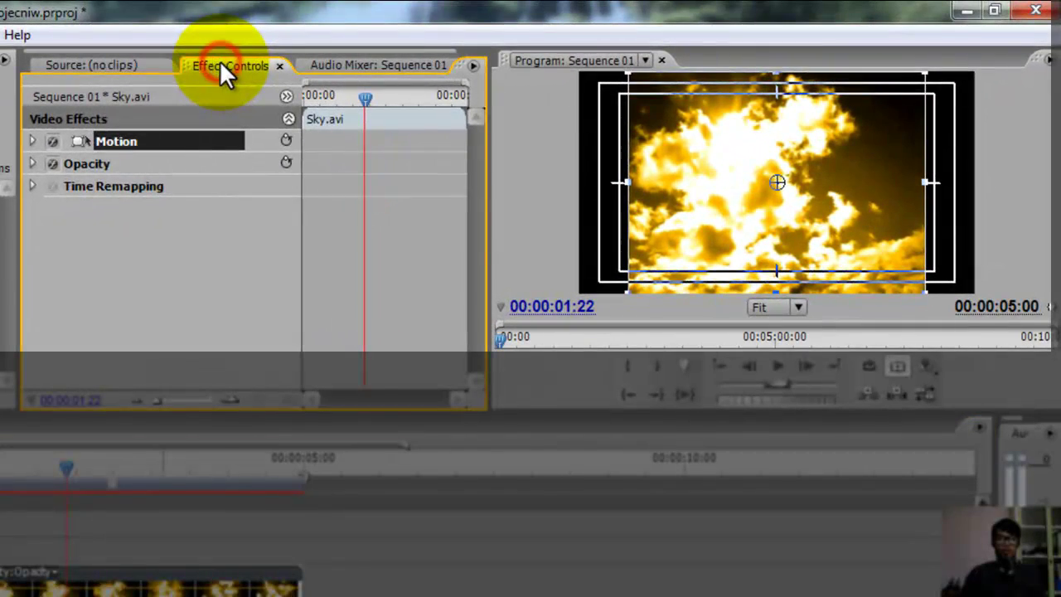
click(33, 141)
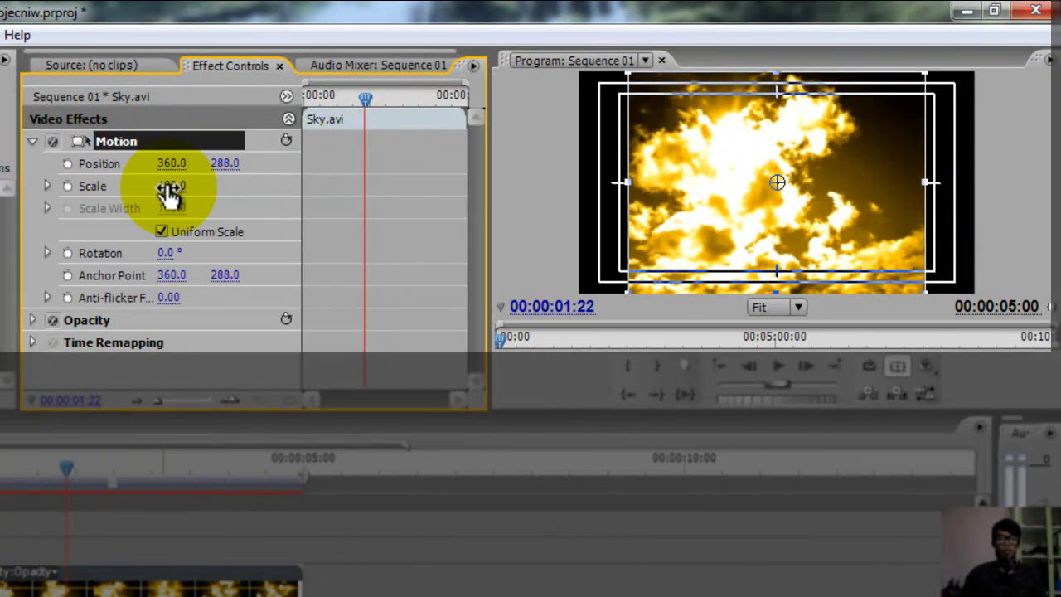
mouse_move(168, 192)
mouse_down()
mouse_move(161, 199)
mouse_move(243, 187)
mouse_up()
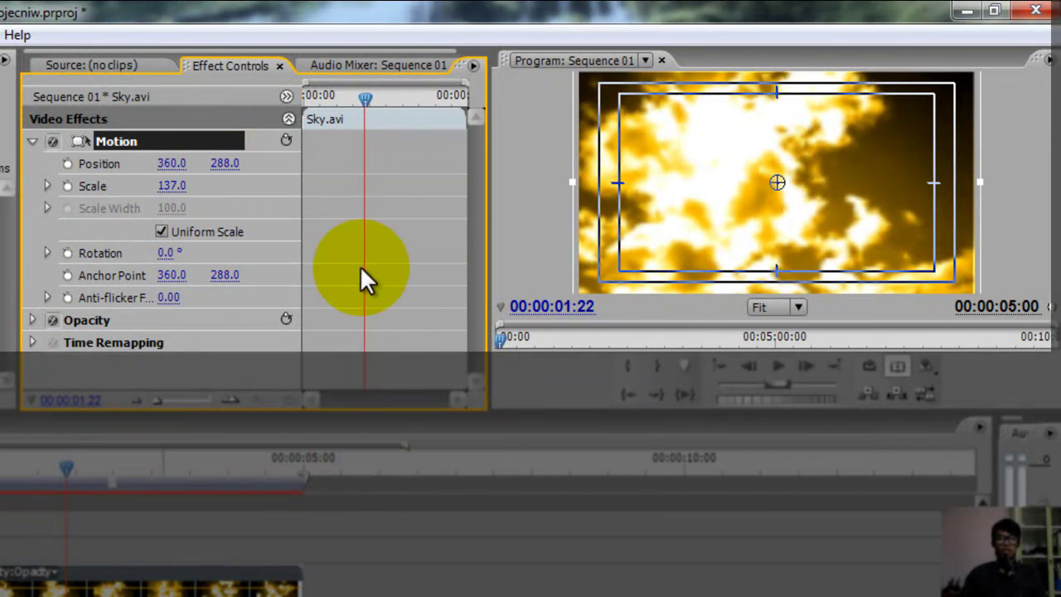
mouse_move(725, 228)
mouse_down()
mouse_move(719, 182)
mouse_move(573, 219)
mouse_up()
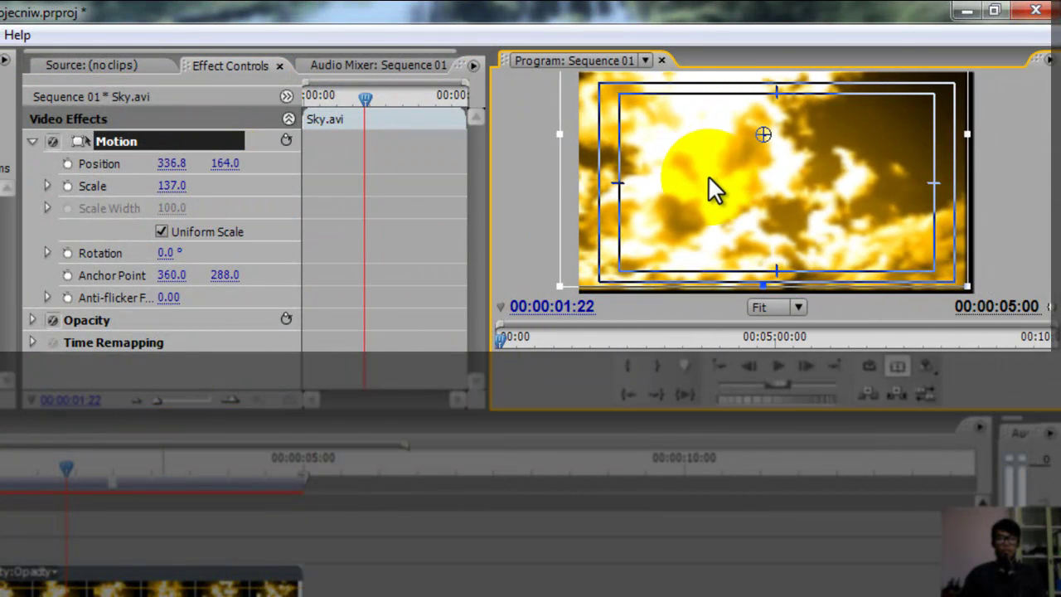
click(524, 223)
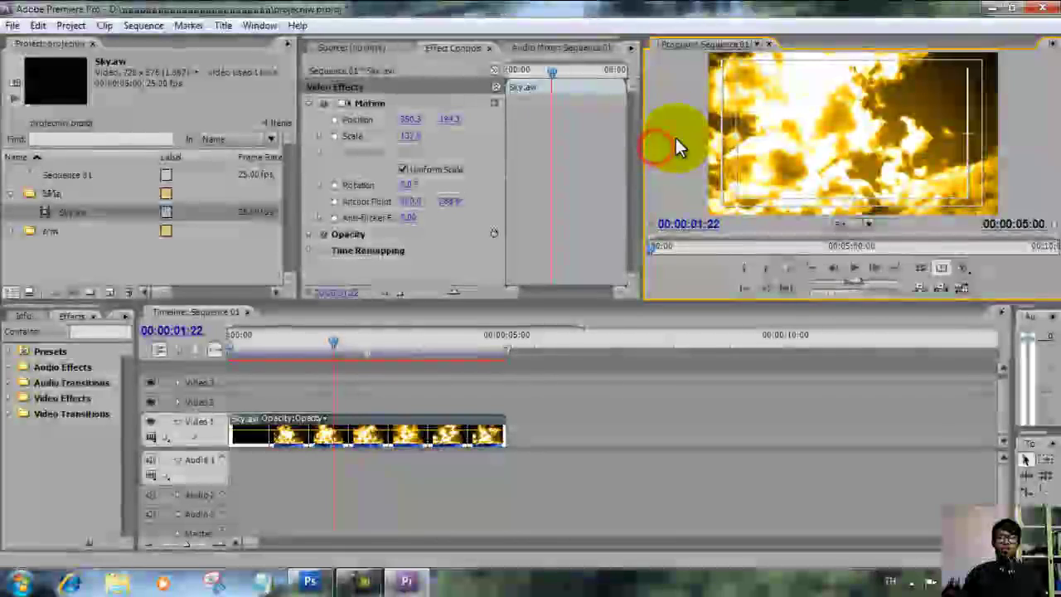
Step: Trim the opening frames off Sky.avi and move the clip back to 00:00
drag(296, 334, 379, 357)
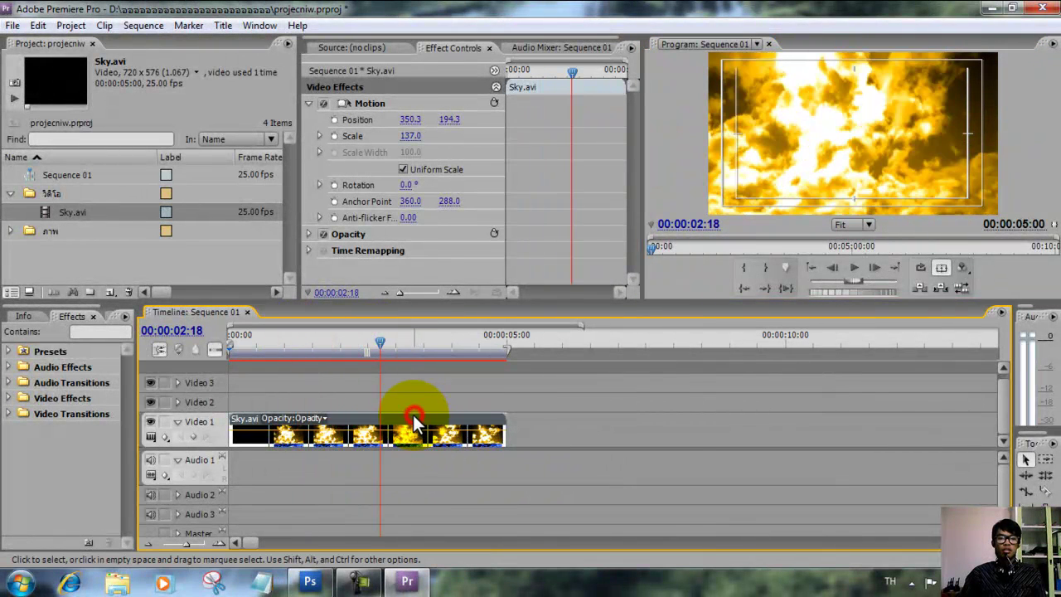
click(331, 348)
click(395, 348)
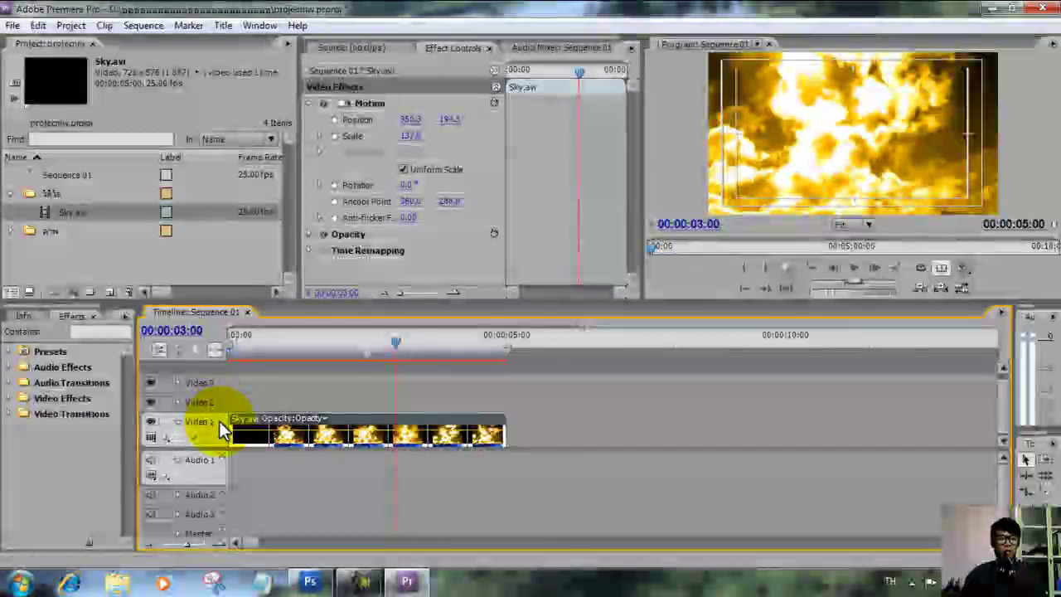
drag(247, 421, 267, 421)
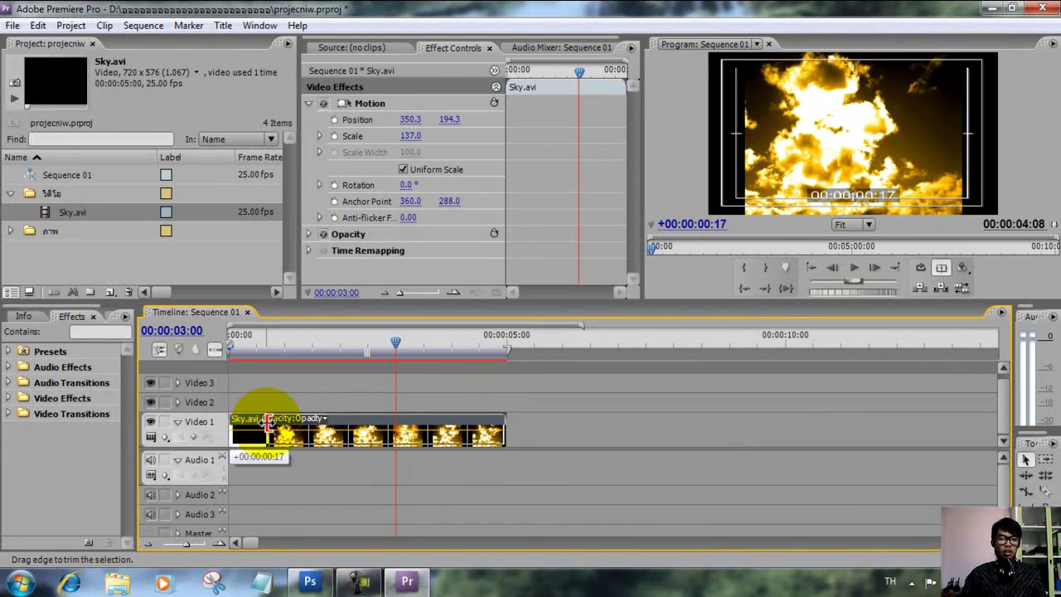
drag(345, 414, 290, 414)
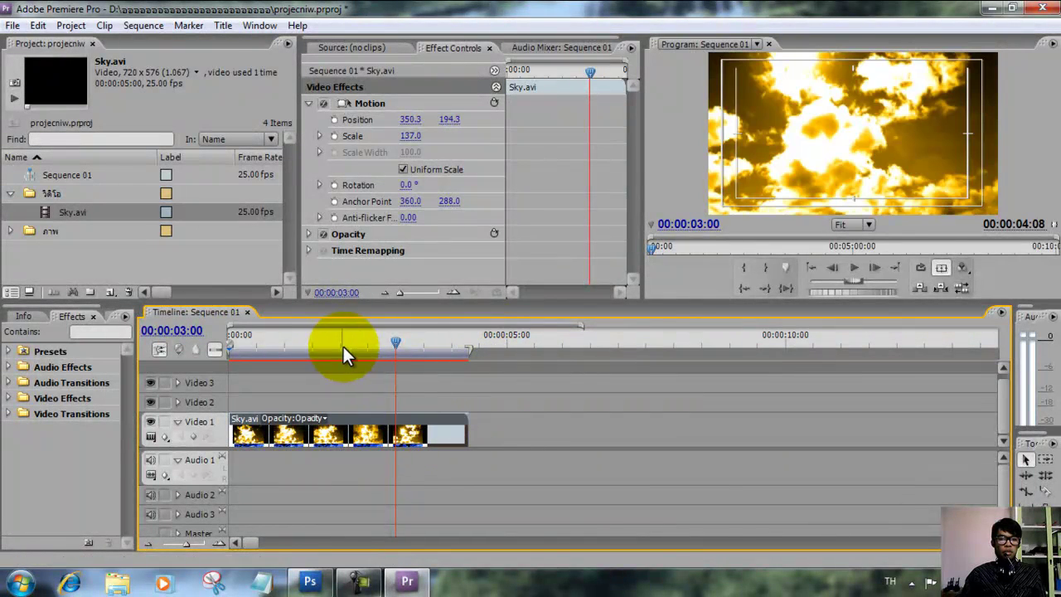
Step: Copy the trimmed Sky.avi clip with Ctrl+C
drag(344, 345, 461, 341)
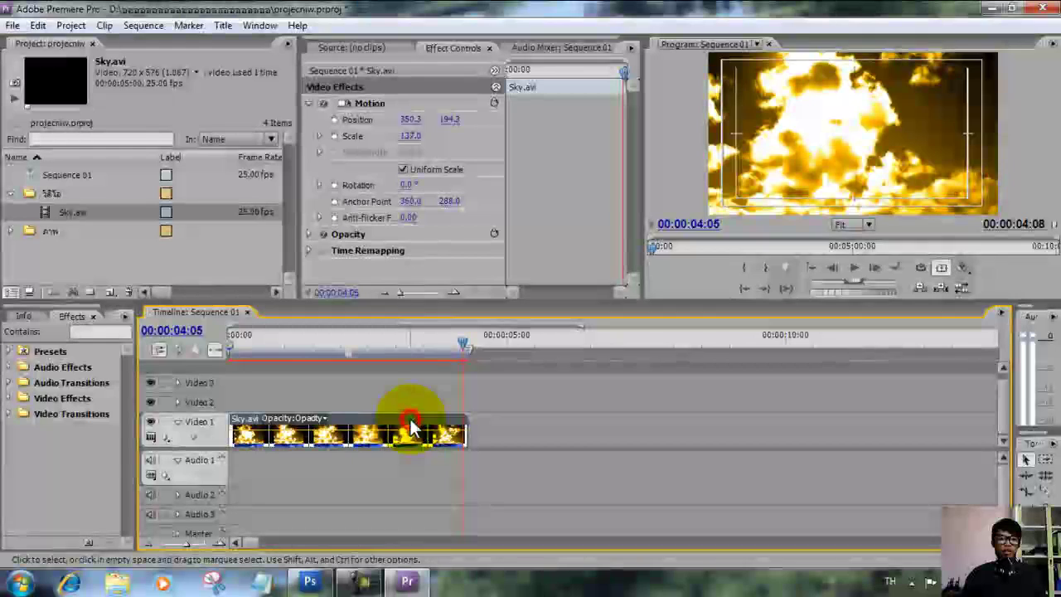
key(ctrl)
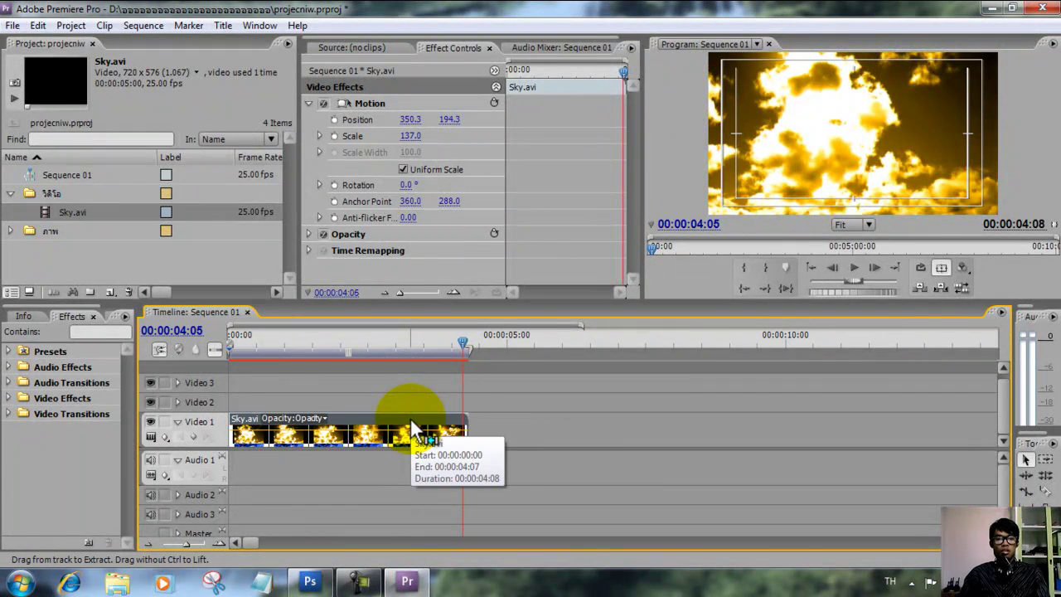
key(ctrl+c)
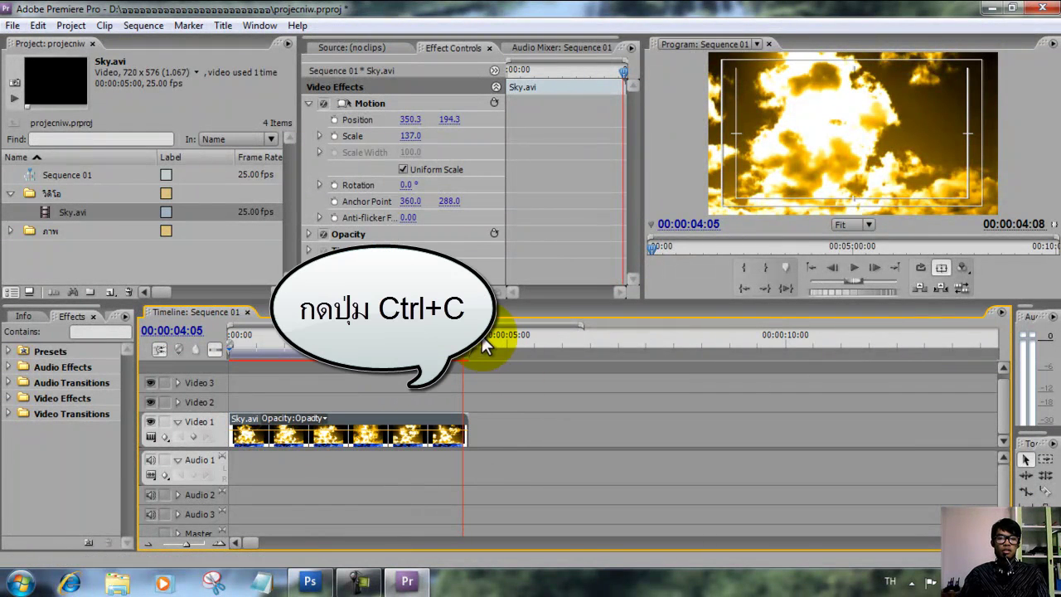
Step: Paste ten copies of Sky.avi end to end on Video 1, reaching about 00:00:51:07
click(476, 346)
key(ctrl+v)
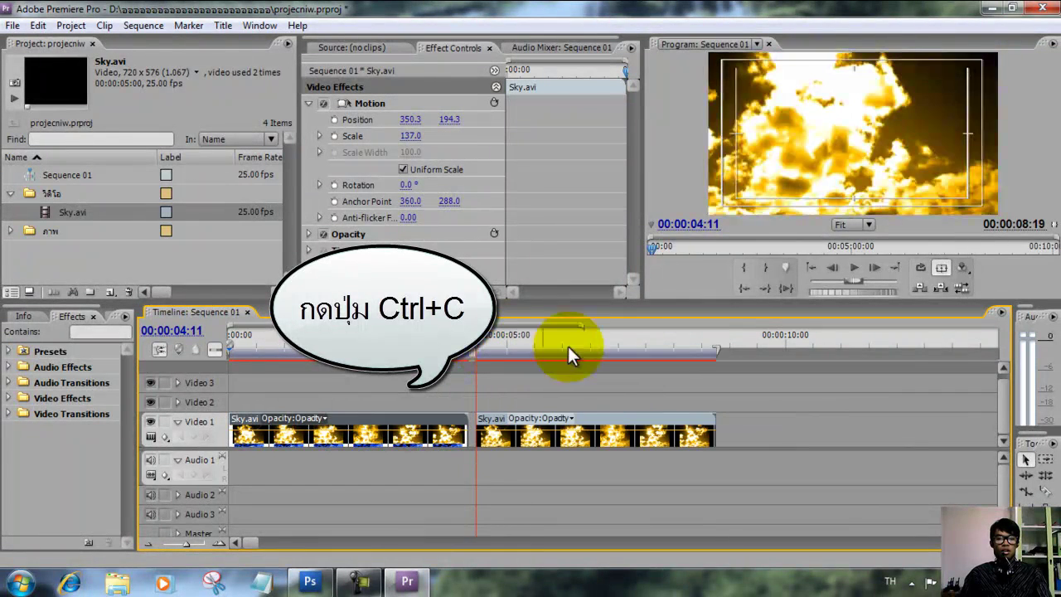
click(721, 348)
key(ctrl+v)
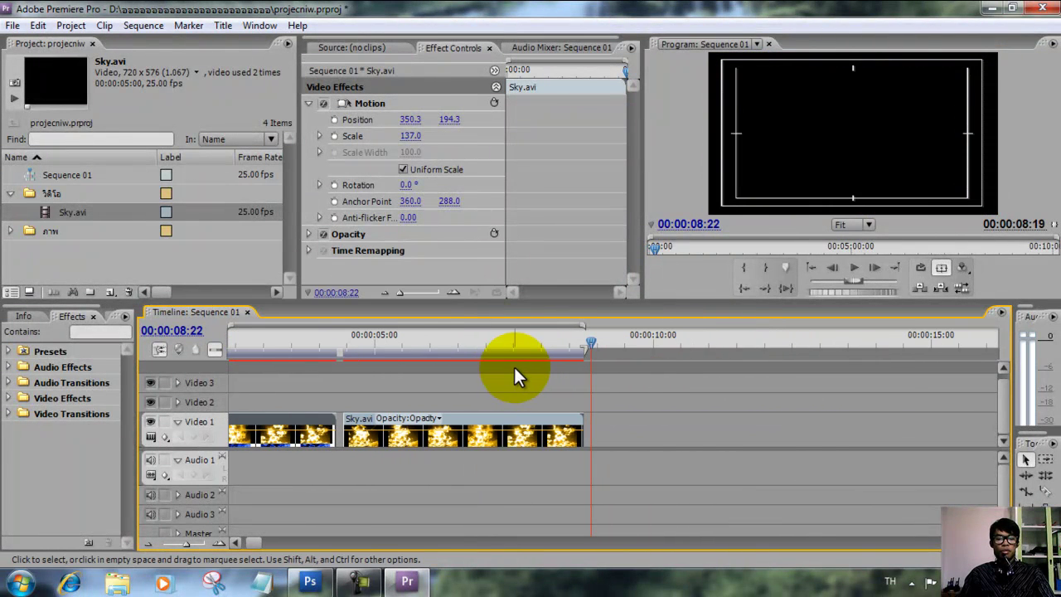
click(686, 346)
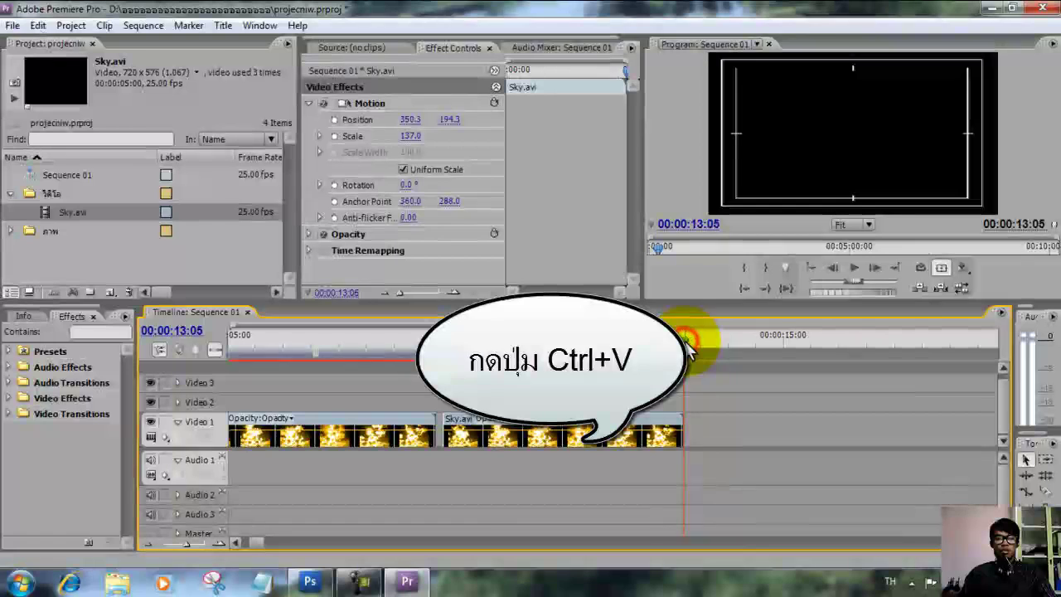
key(ctrl+v)
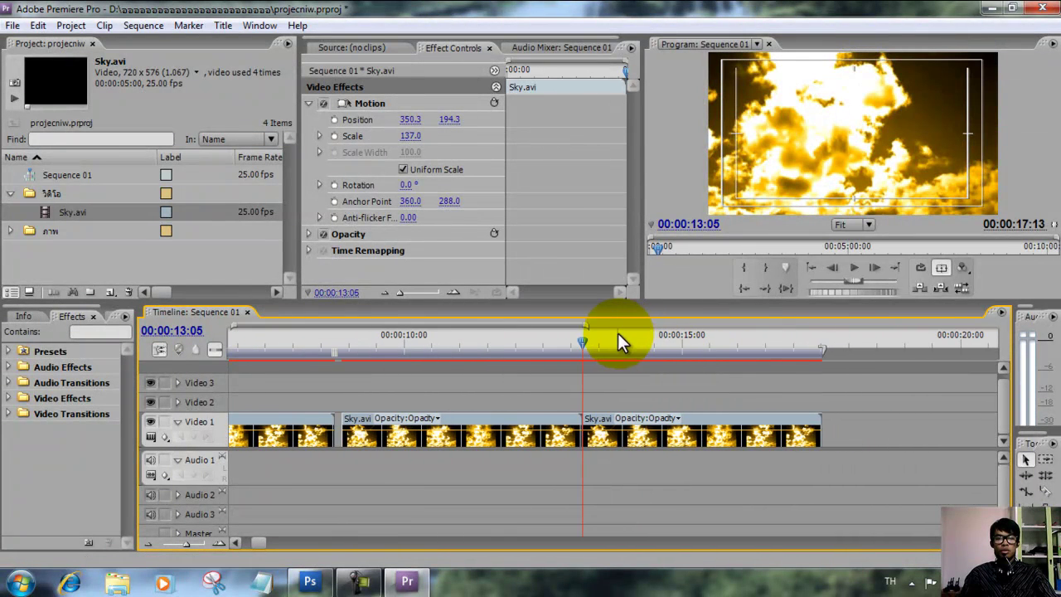
drag(588, 325, 685, 326)
click(542, 336)
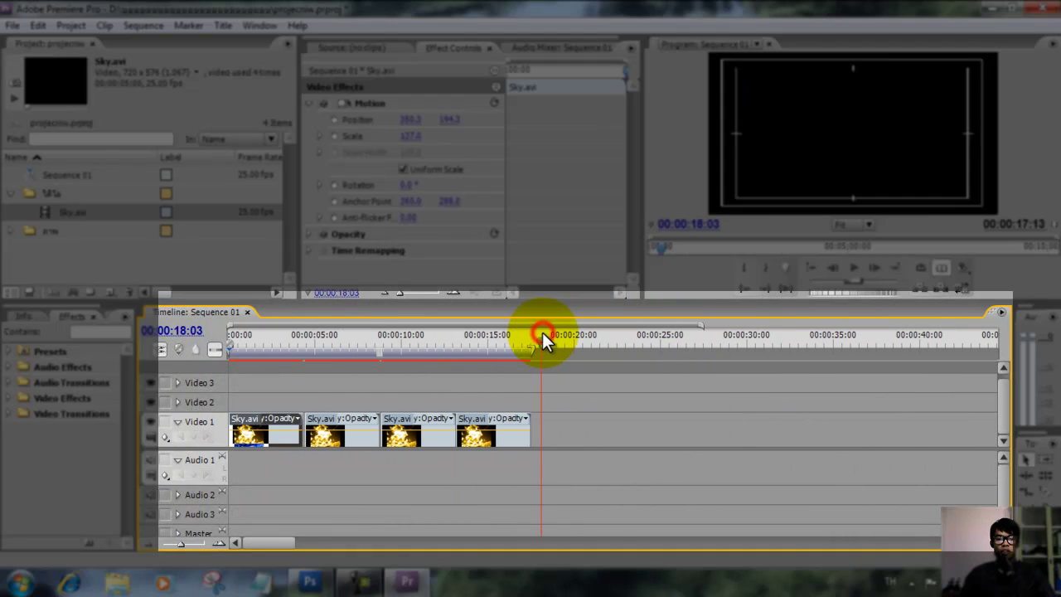
key(ctrl+v)
click(623, 339)
key(ctrl+v)
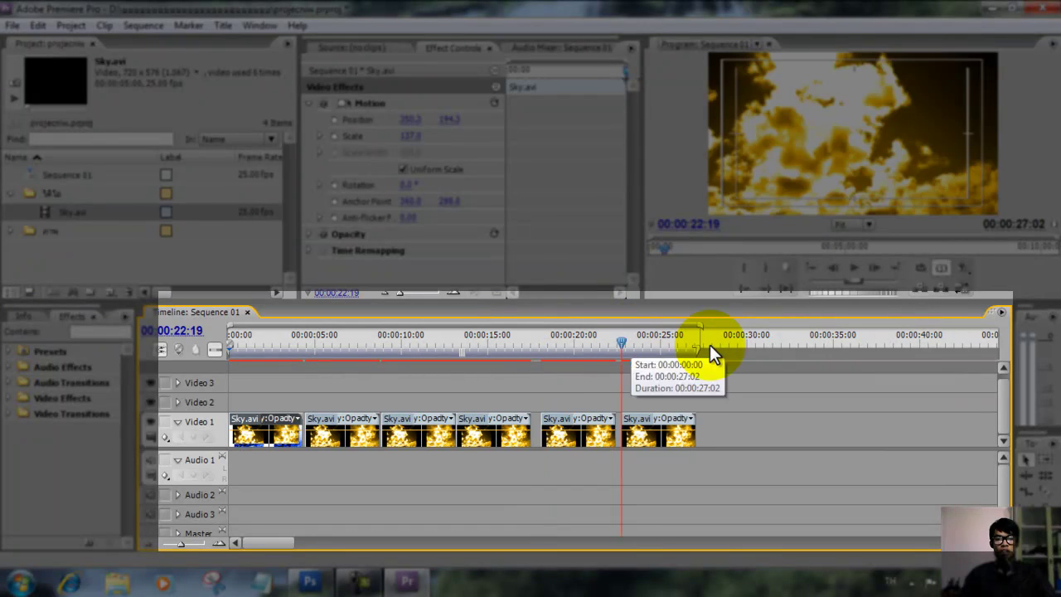
click(708, 336)
key(ctrl+v)
click(798, 341)
key(ctrl+v)
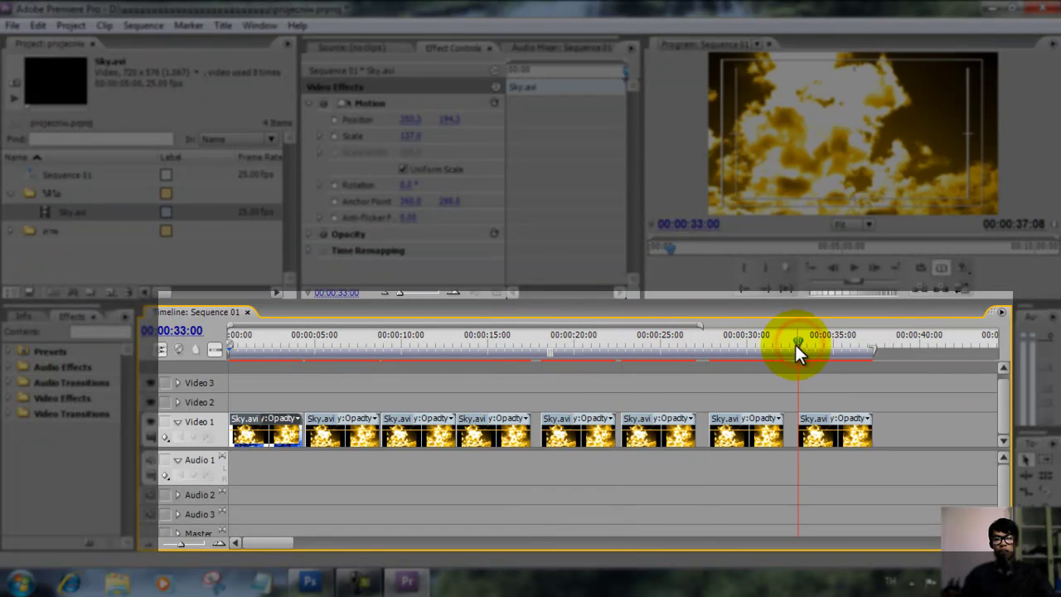
scroll(731, 369, down, 3)
click(733, 340)
key(ctrl+v)
scroll(738, 368, down, 3)
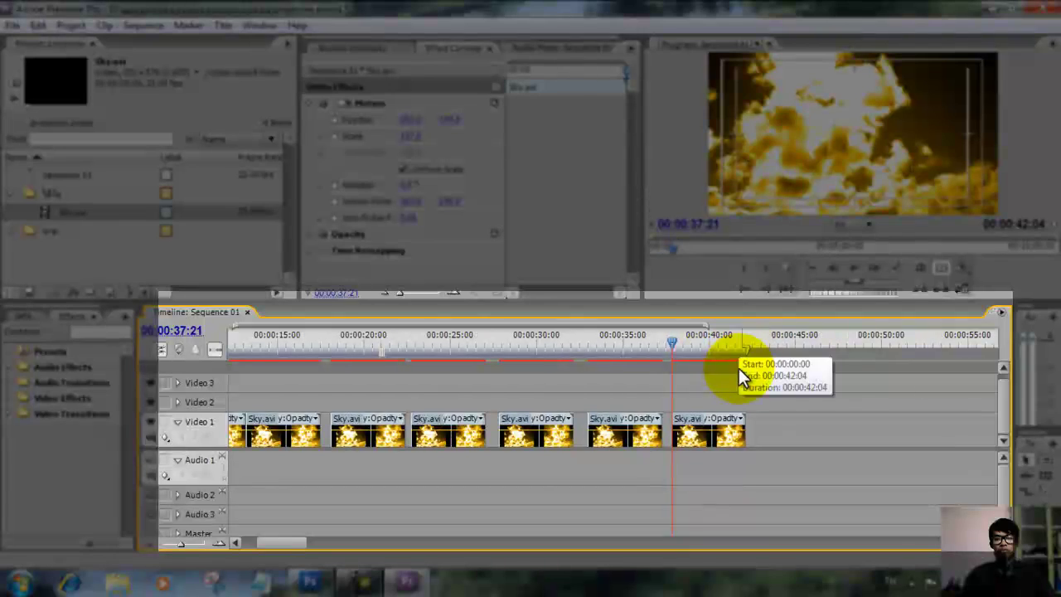
click(689, 341)
key(ctrl+v)
click(766, 341)
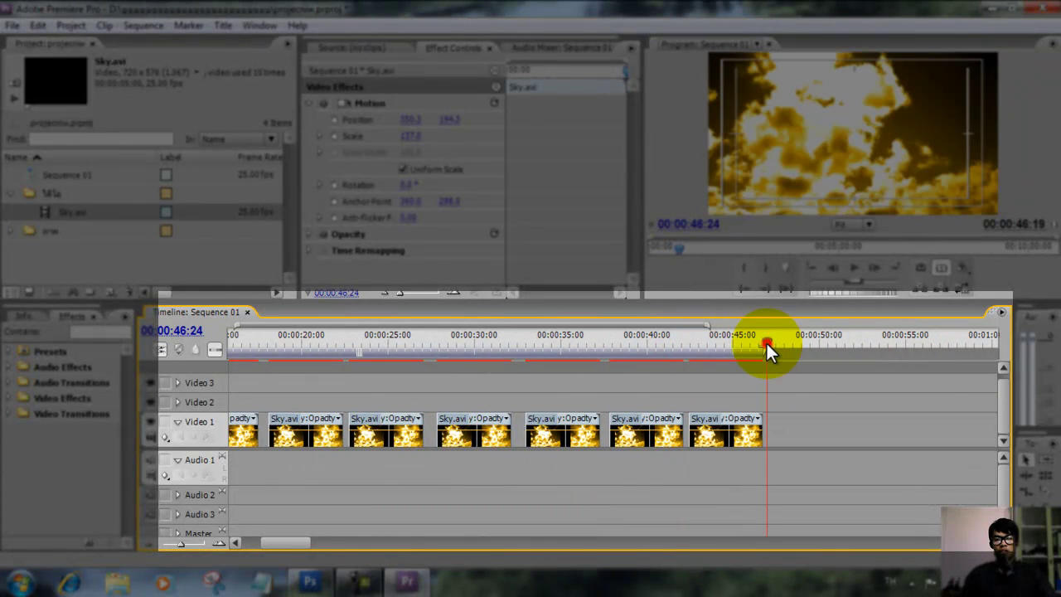
key(ctrl+v)
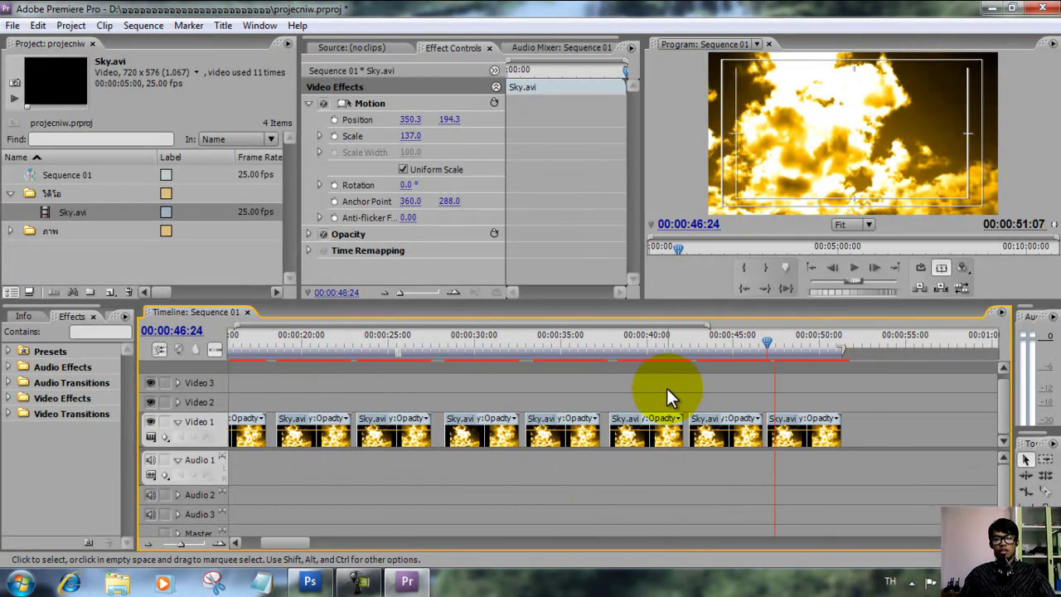
scroll(666, 388, up, 5)
Step: With the Selection tool, move the second Sky.avi clip along Video 1
scroll(666, 387, up, 2)
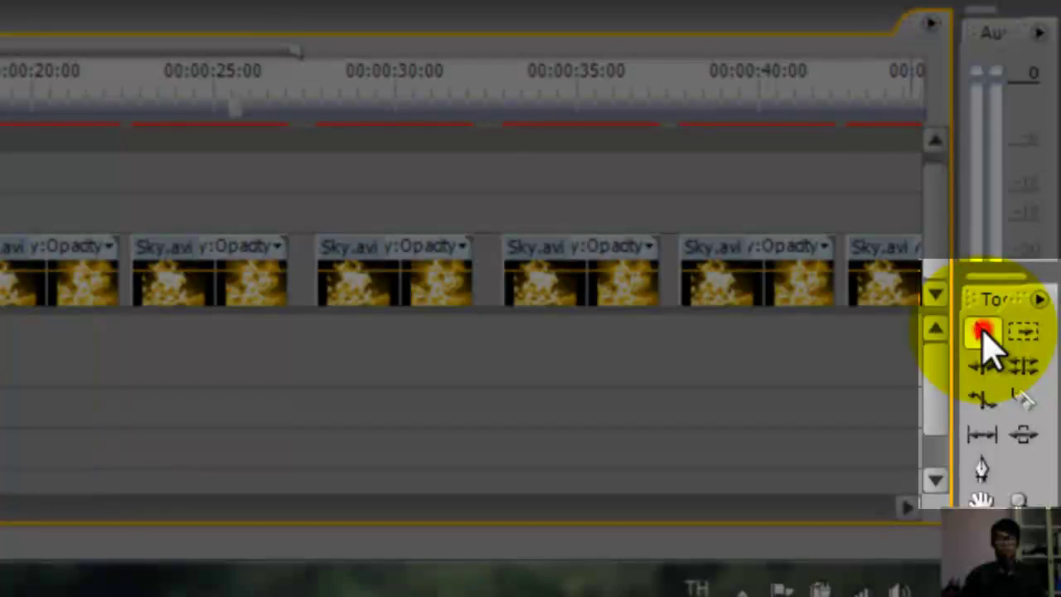
click(983, 331)
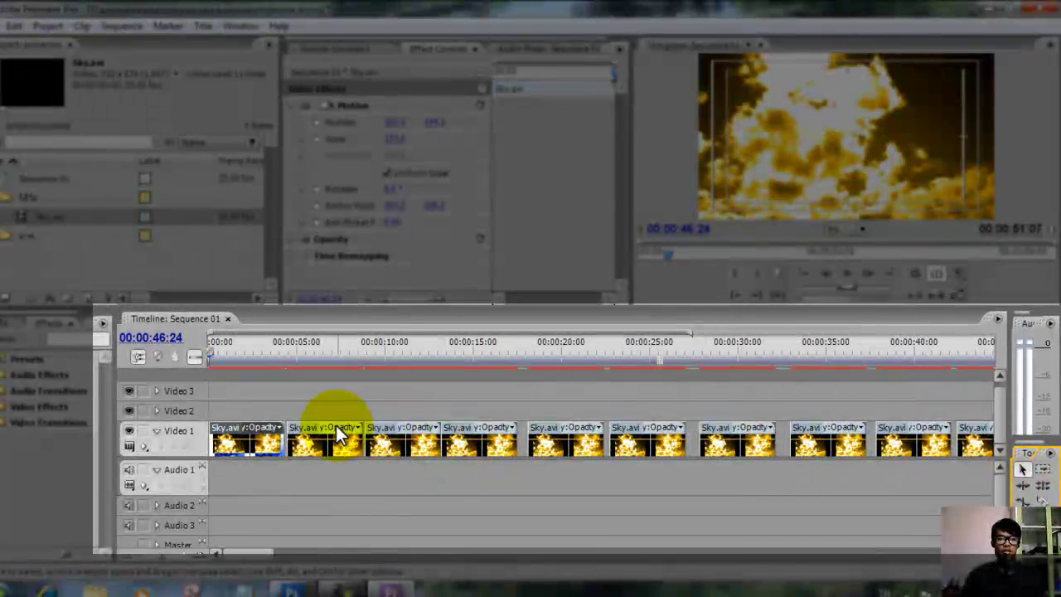
click(318, 424)
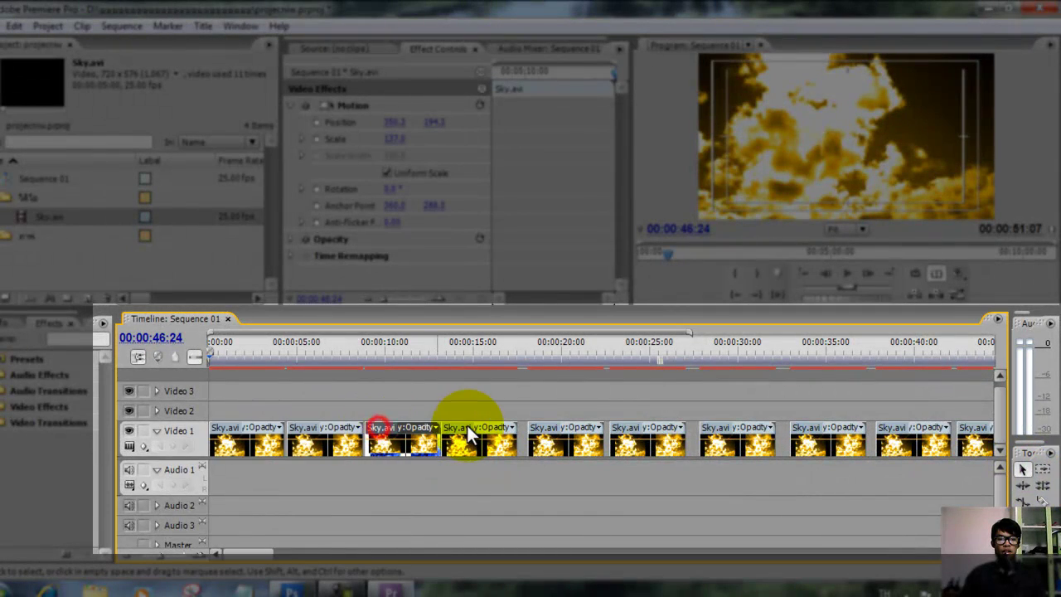
click(319, 426)
click(398, 426)
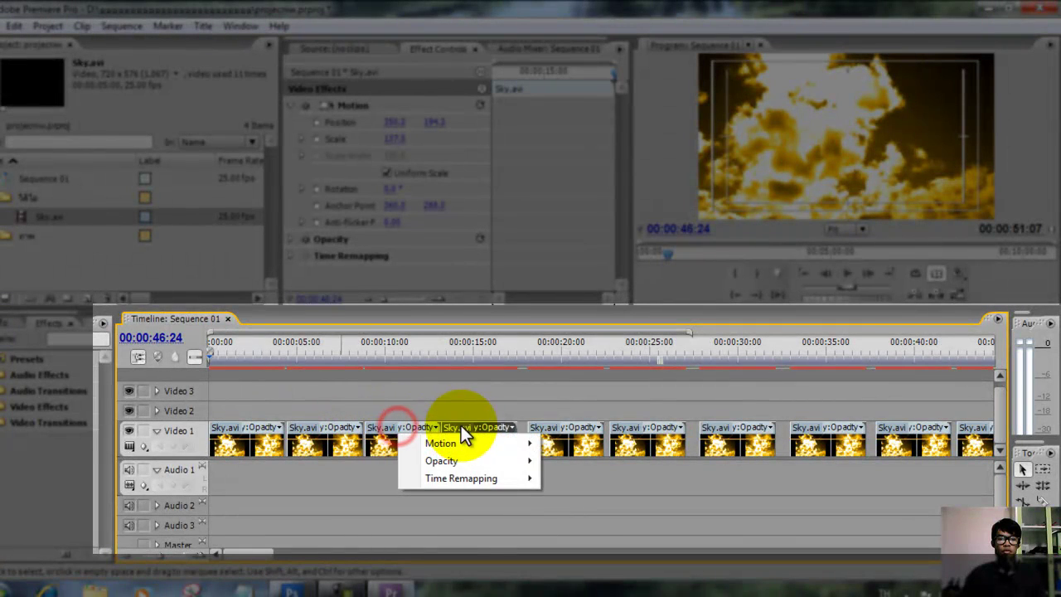
click(563, 426)
click(635, 426)
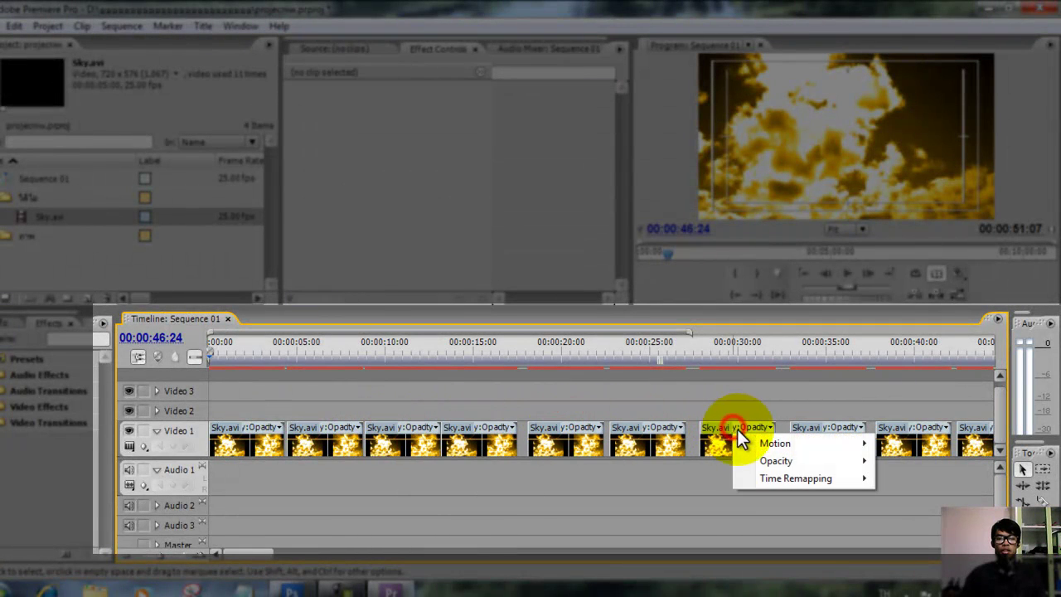
click(307, 425)
drag(306, 426, 391, 429)
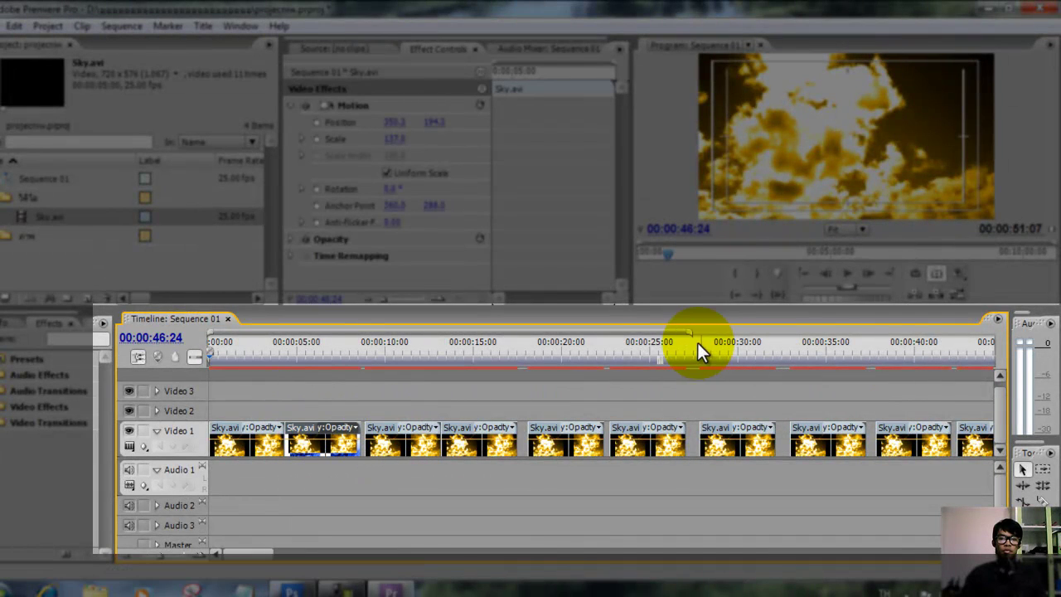
key(minus)
key(minus)
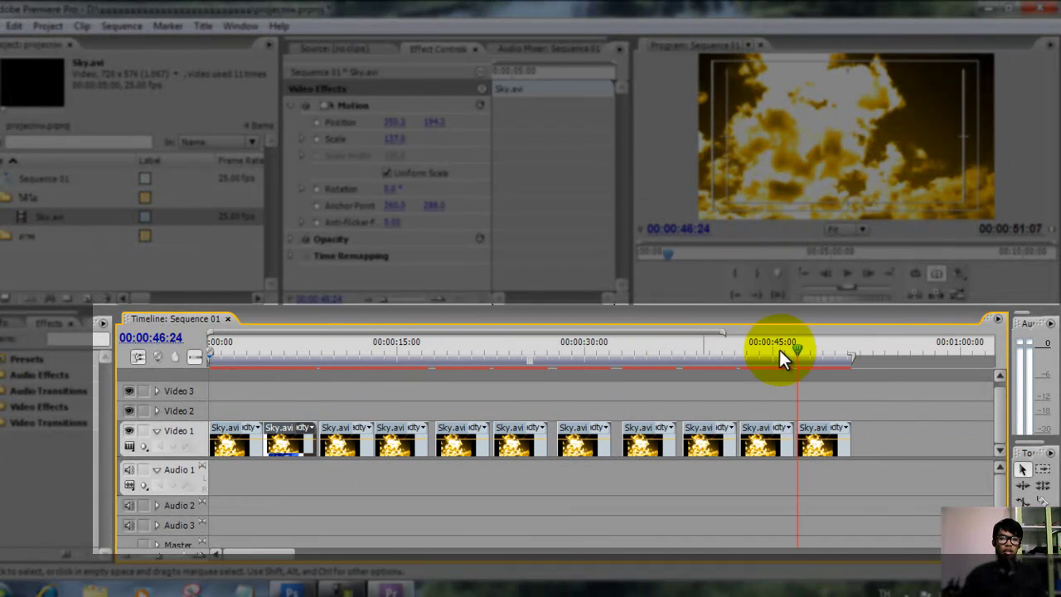
key(equal)
key(equal)
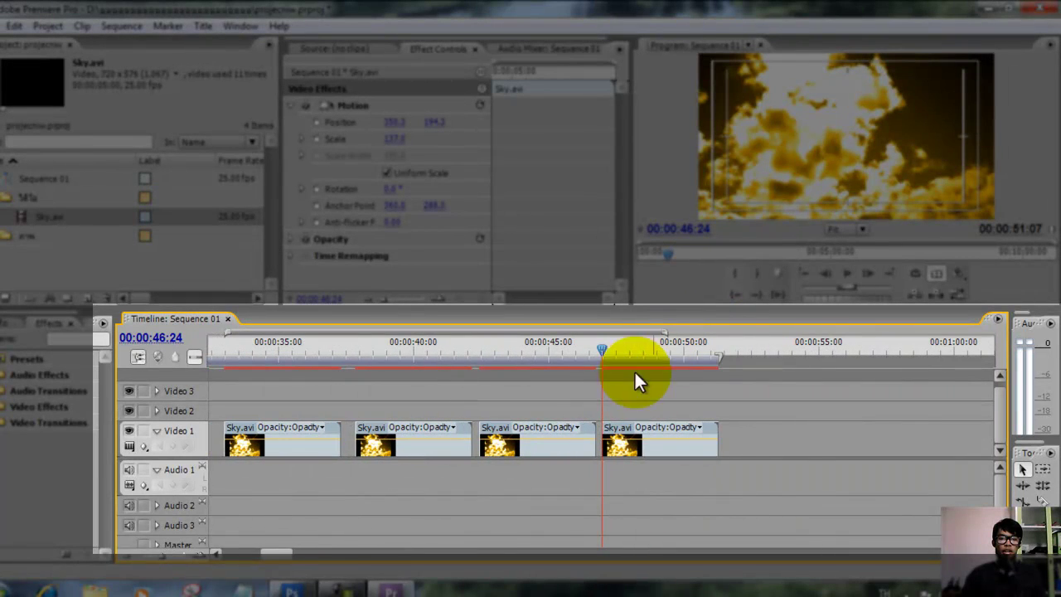
drag(284, 557, 224, 561)
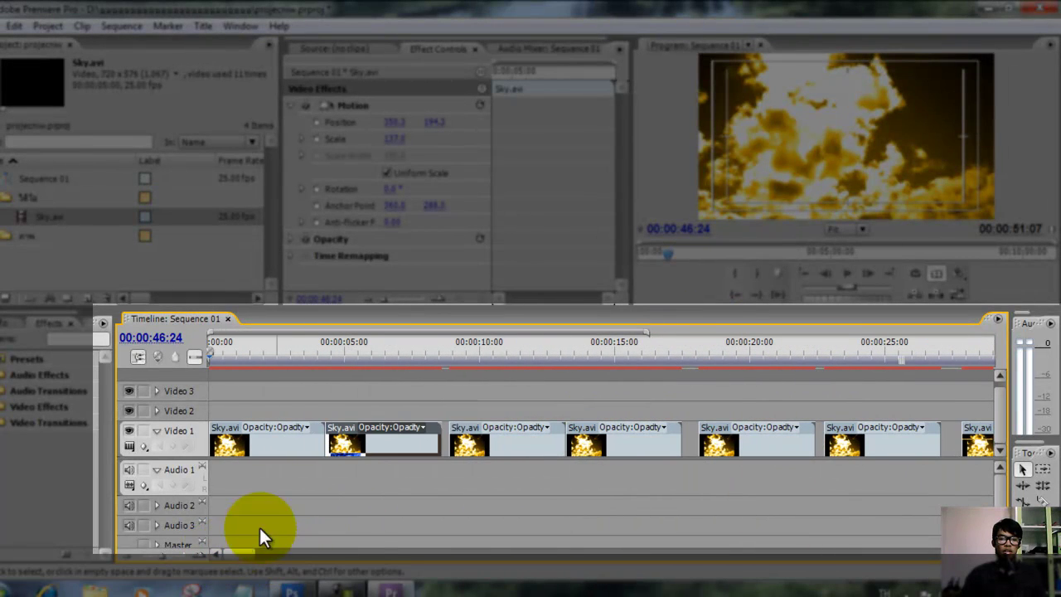
Step: Slide the third through last Sky.avi clips left so each butts against the previous one
drag(472, 425, 469, 431)
drag(582, 424, 577, 426)
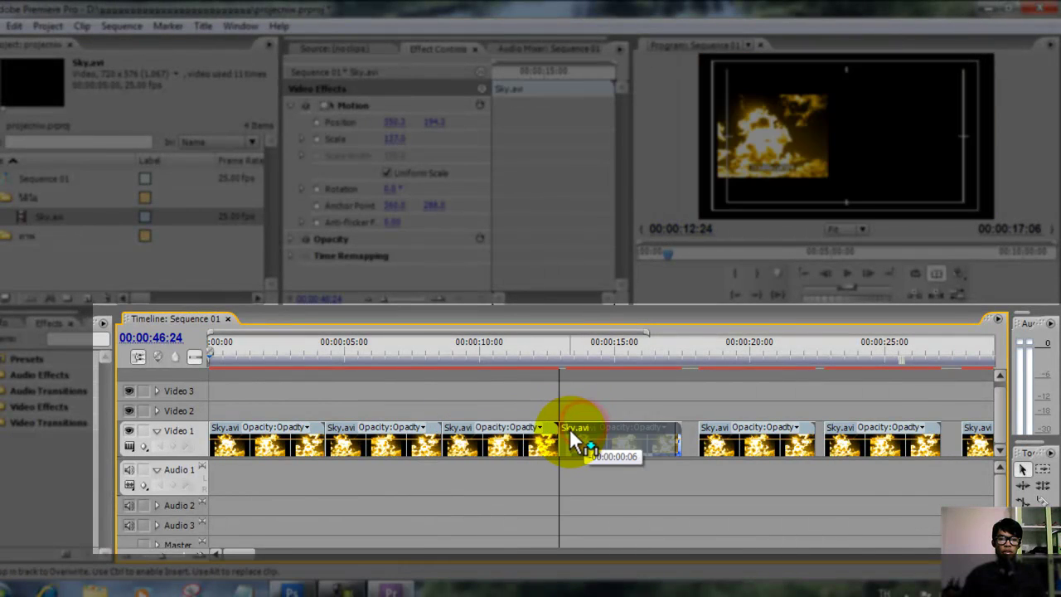
drag(714, 424, 692, 428)
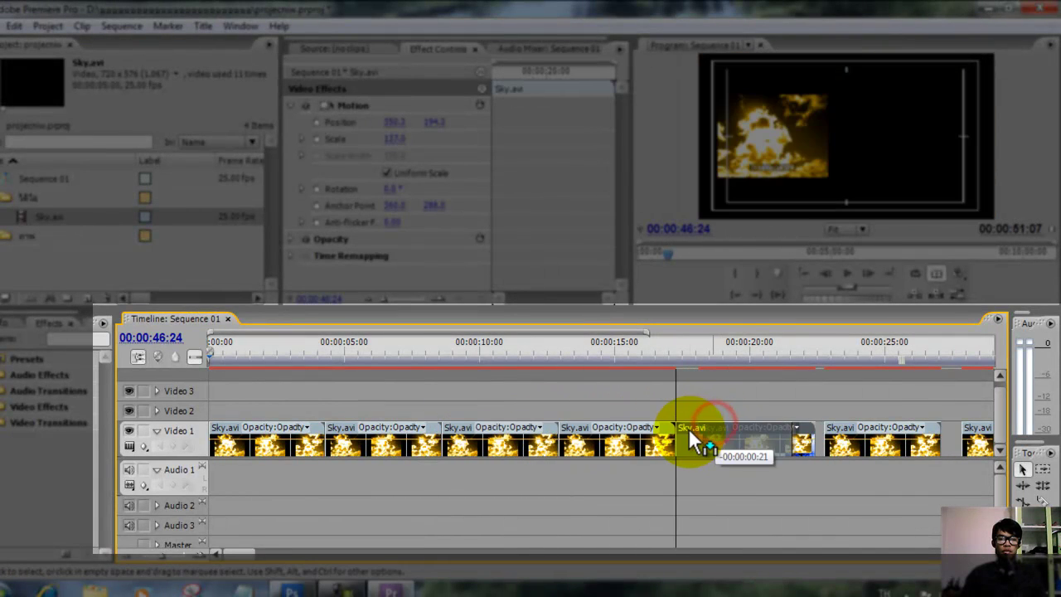
mouse_move(839, 437)
mouse_down()
mouse_move(852, 438)
mouse_move(800, 429)
mouse_move(742, 448)
mouse_up()
scroll(800, 430, down, 3)
scroll(750, 433, down, 3)
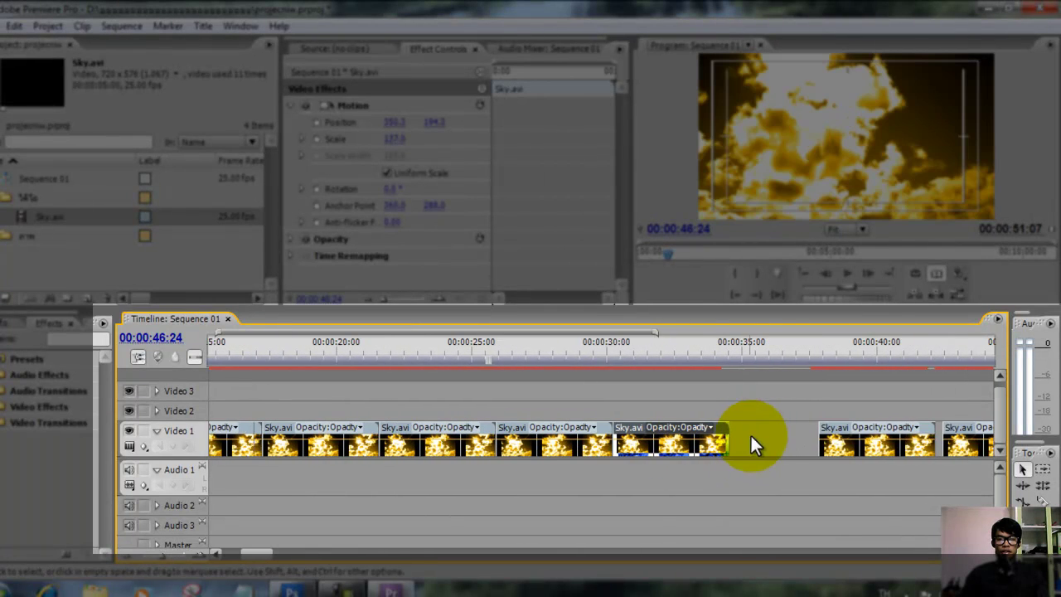
drag(798, 425, 697, 445)
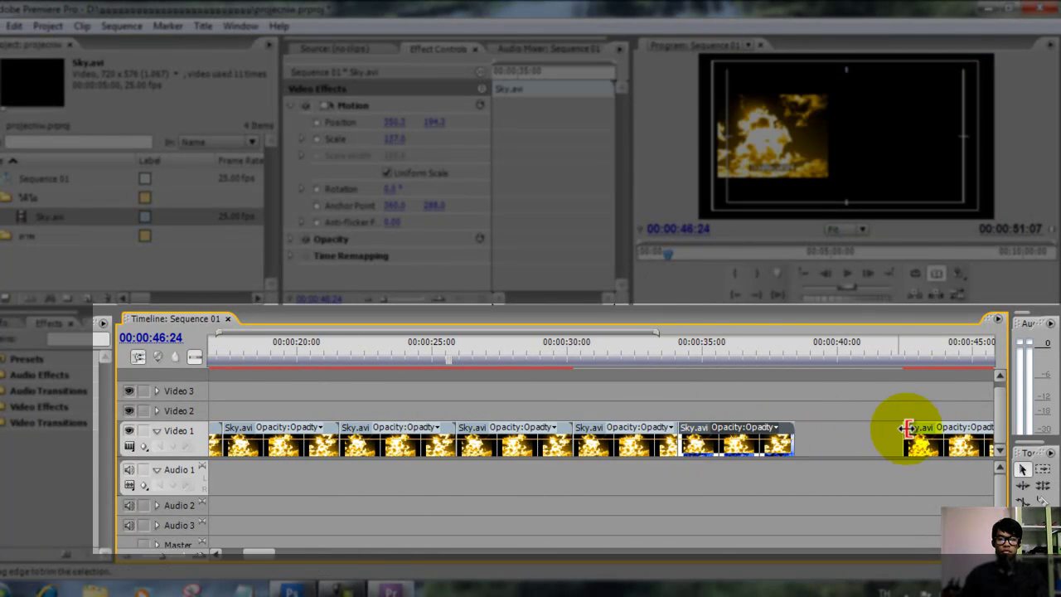
mouse_move(927, 426)
mouse_down()
mouse_move(815, 434)
mouse_move(797, 451)
mouse_up()
scroll(748, 450, down, 4)
drag(871, 437, 753, 440)
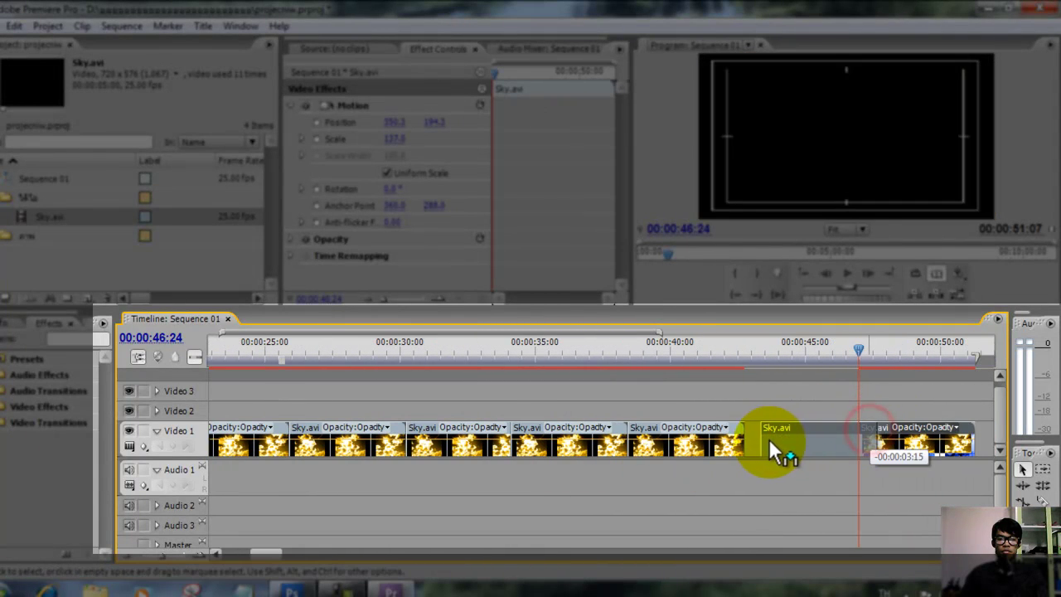
scroll(753, 446, down, 3)
scroll(247, 503, up, 2)
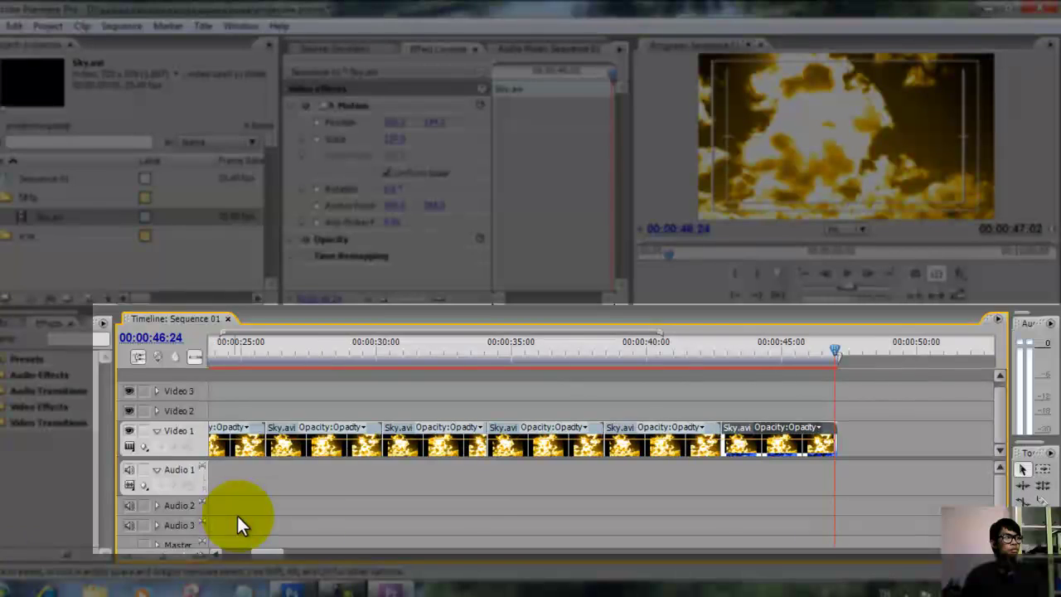
scroll(479, 478, up, 3)
scroll(478, 488, up, 3)
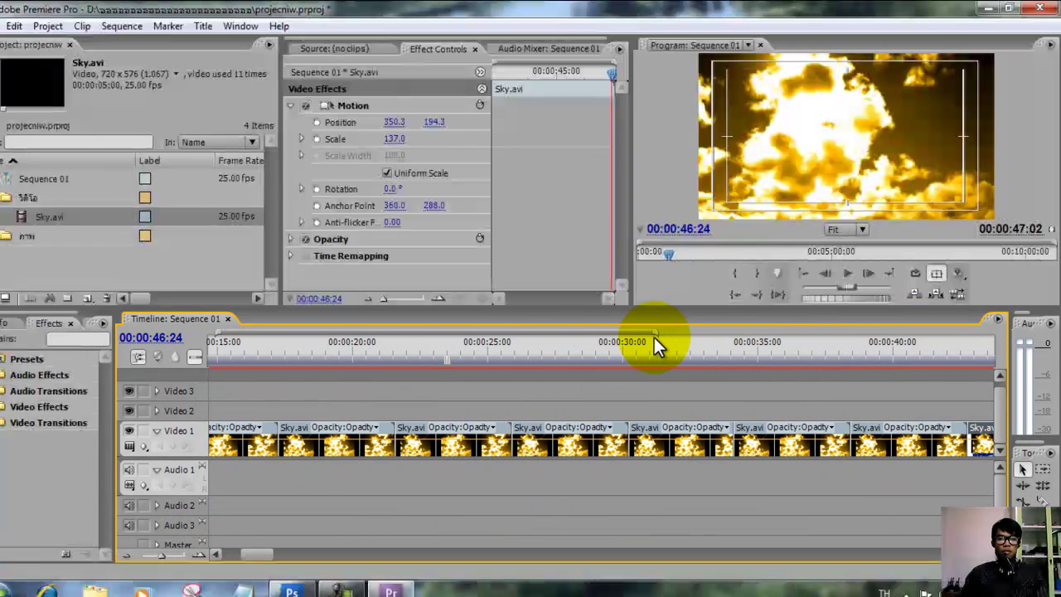
Step: Expand the Video 2 track and park the playhead near 00:00:00:24
click(654, 334)
drag(661, 333, 709, 337)
drag(261, 550, 227, 552)
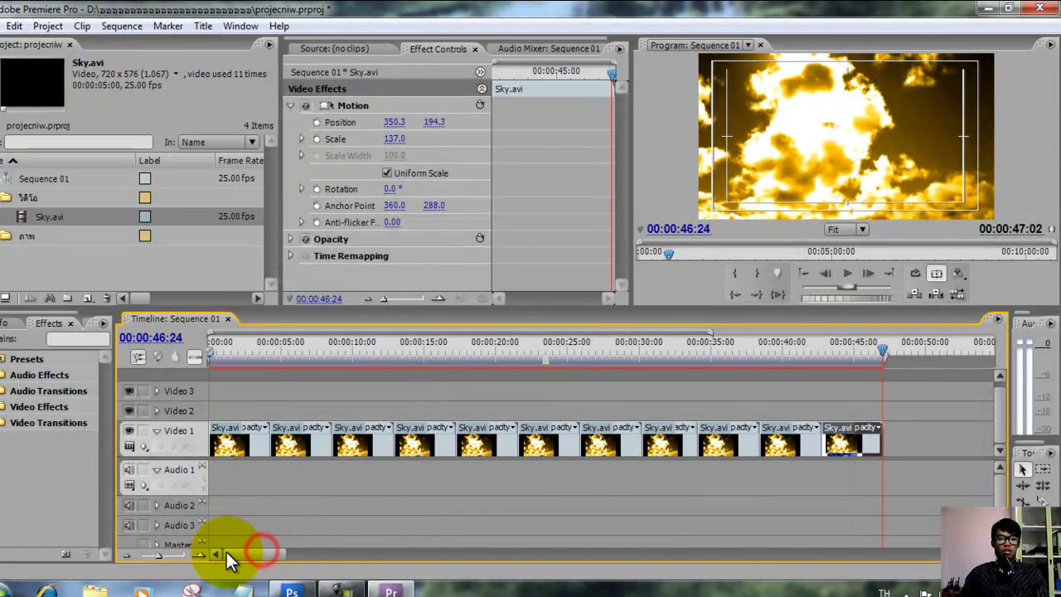
click(230, 348)
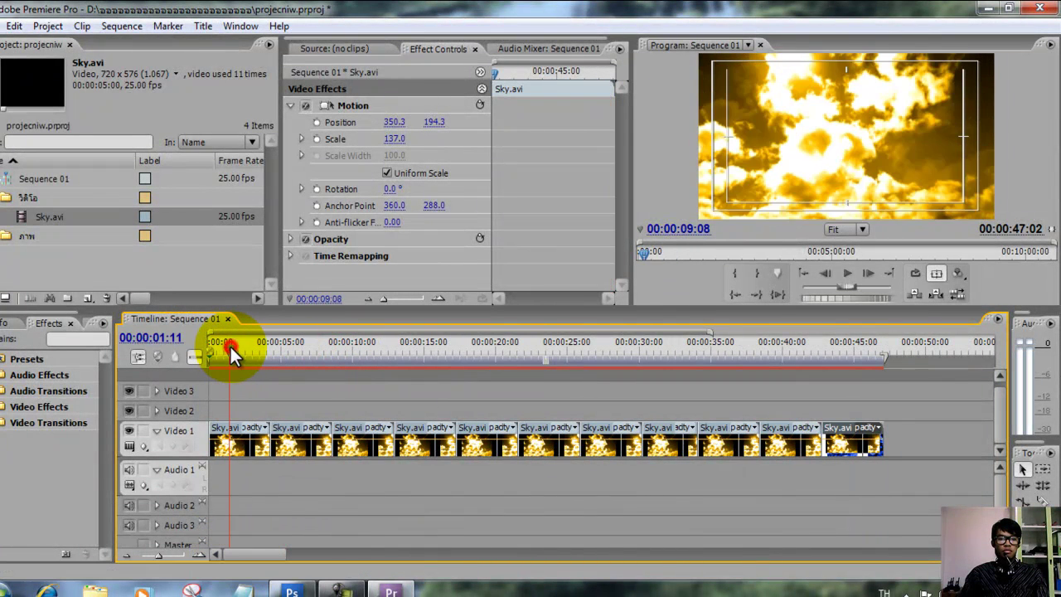
click(155, 411)
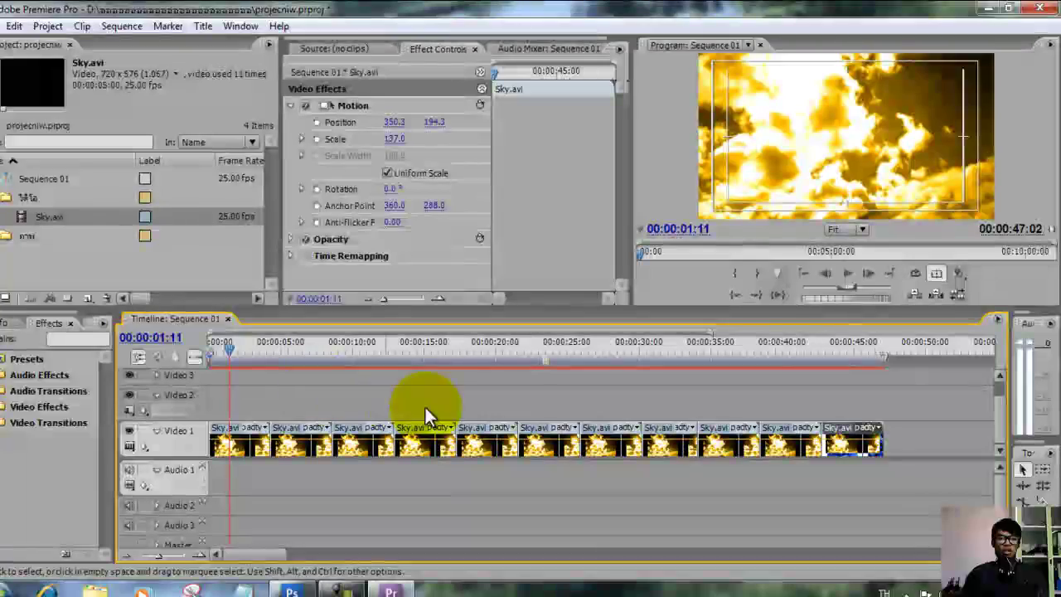
drag(257, 347, 258, 353)
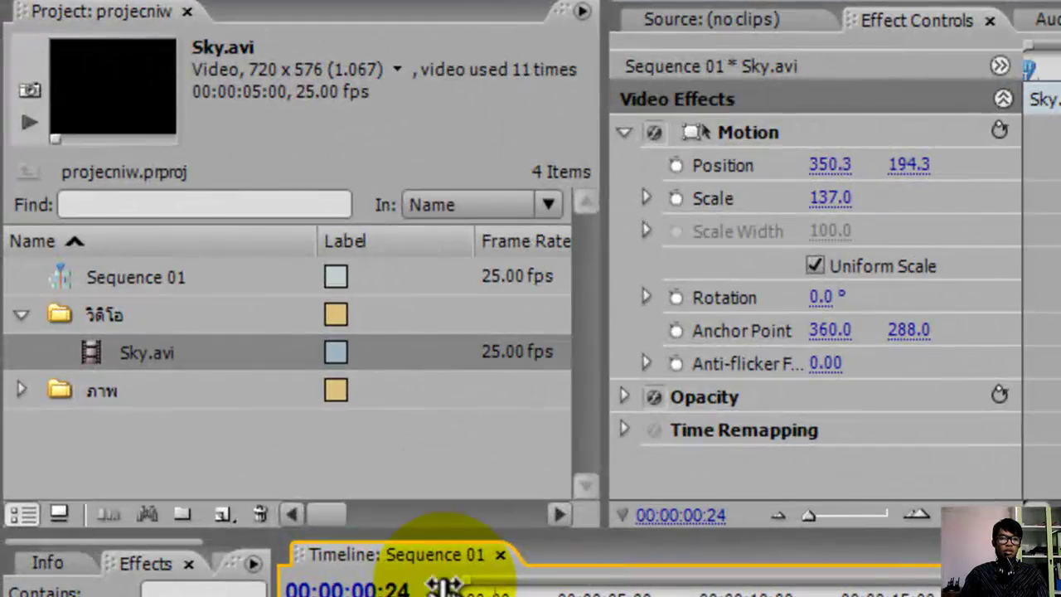
Step: Import หนุ่ม.jpg from the parent folder into the ภาพ bin
click(22, 389)
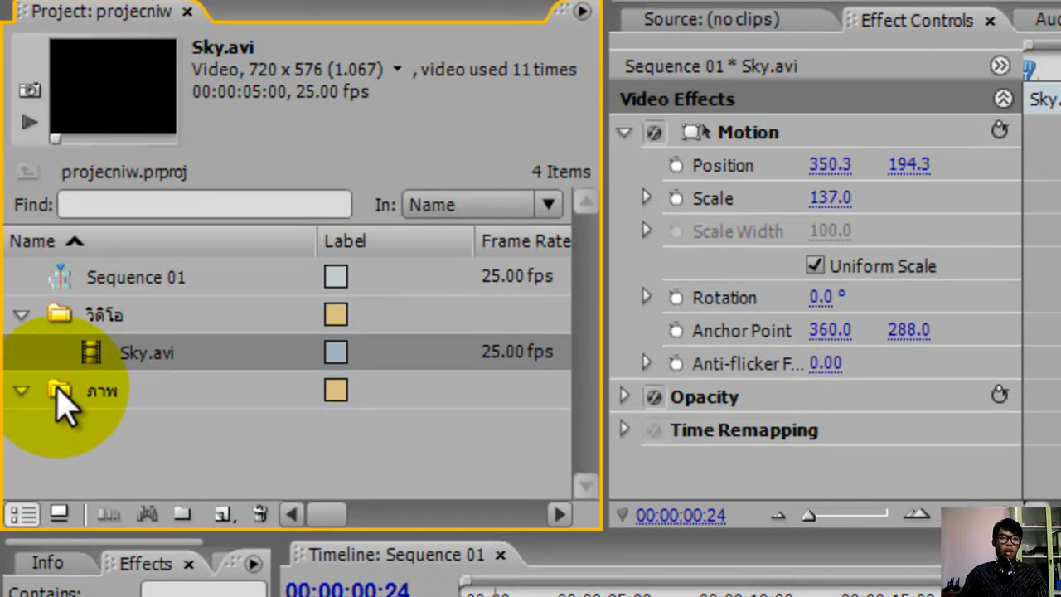
double_click(58, 389)
right_click(387, 361)
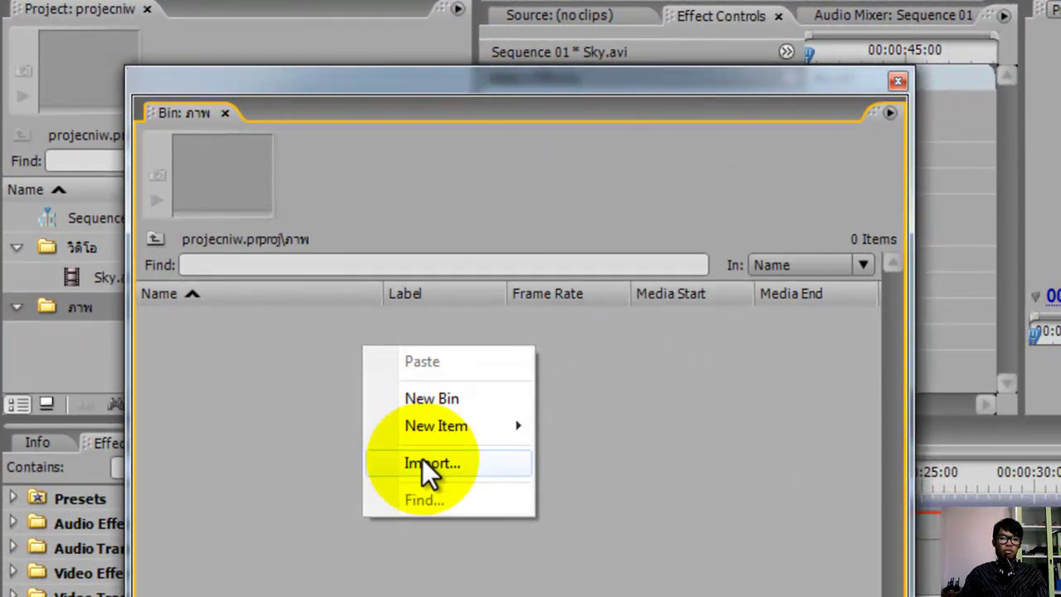
click(425, 464)
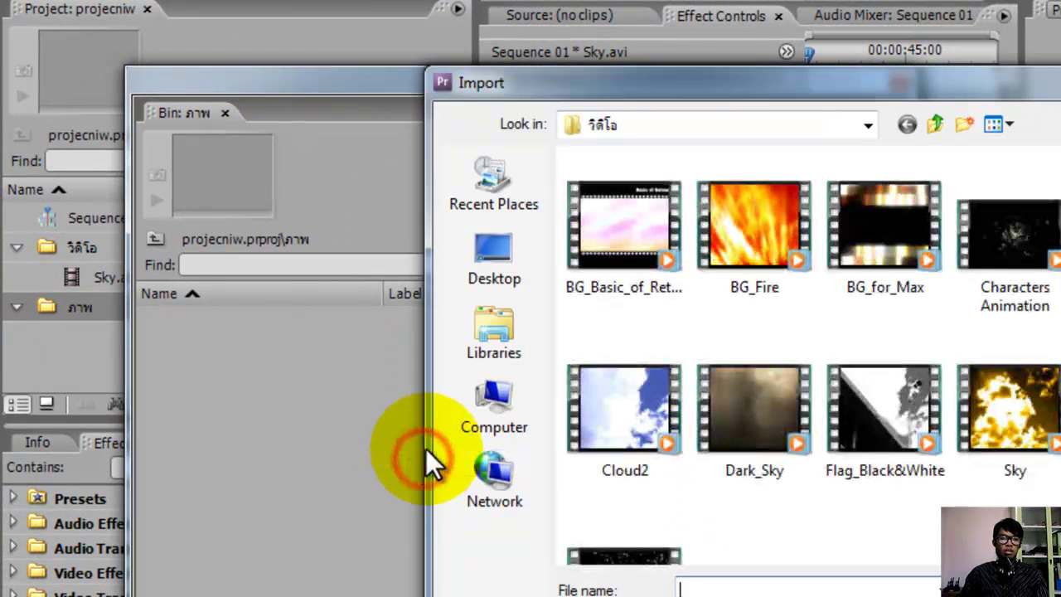
click(929, 126)
click(623, 495)
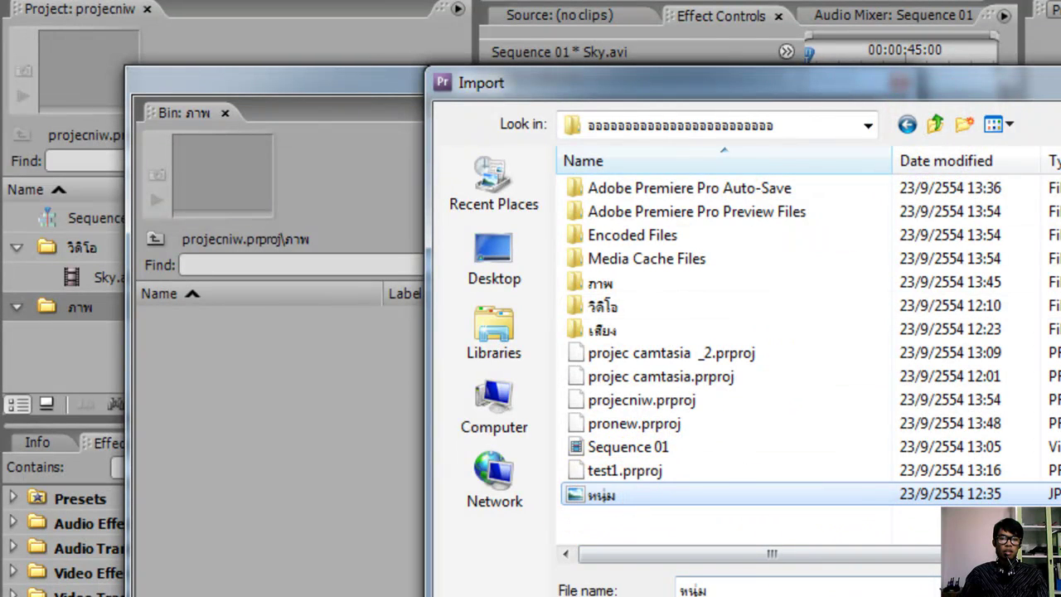
click(916, 580)
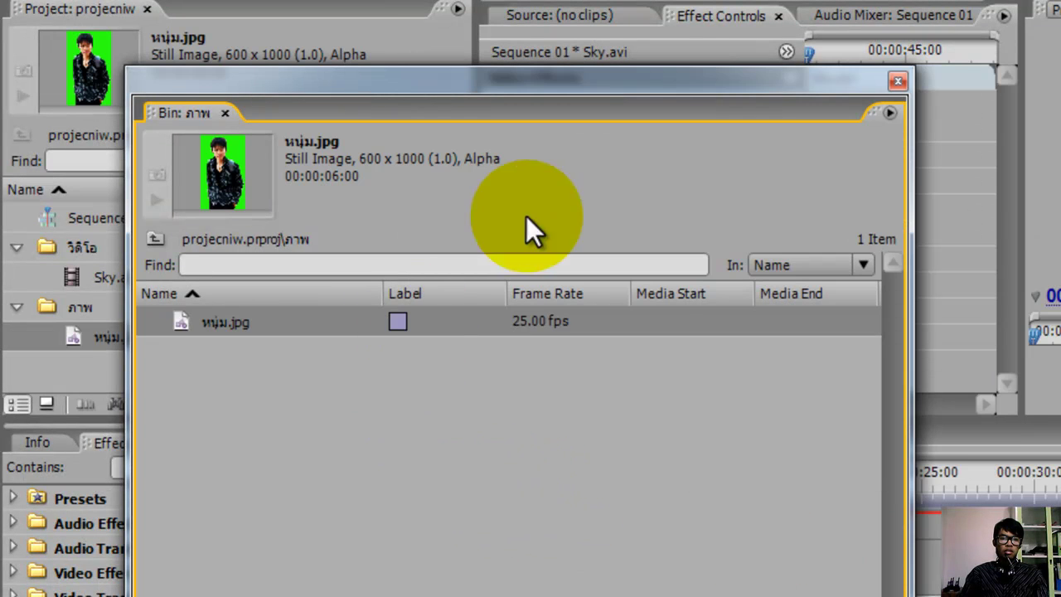
click(898, 81)
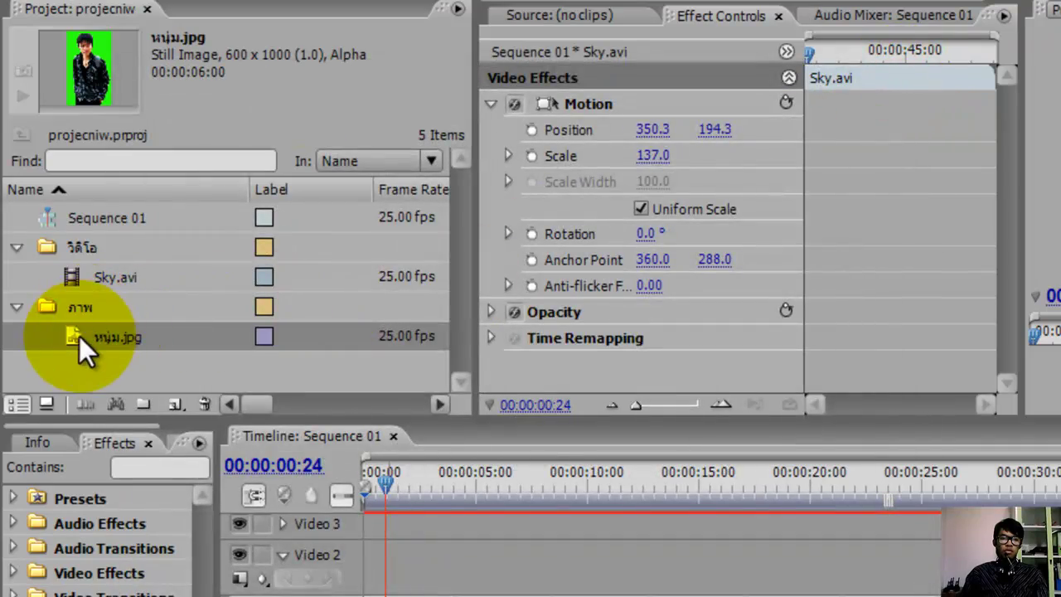
Step: Place หนุ่ม.jpg on Video 2 and stretch it to the Sky clips' end, about 47 seconds
mouse_move(79, 335)
mouse_down()
mouse_move(253, 426)
mouse_move(242, 418)
mouse_up()
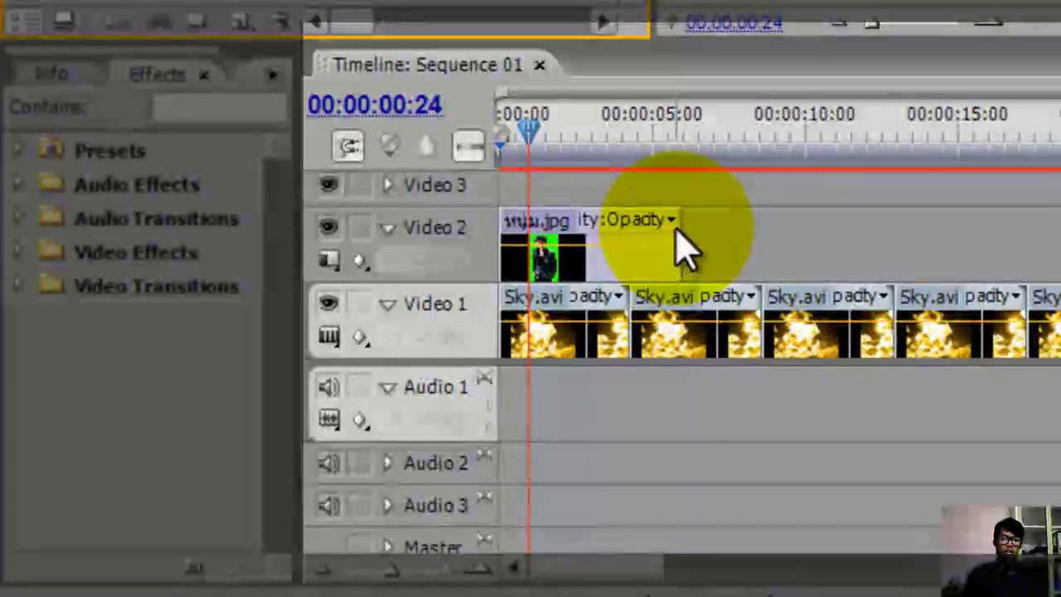
mouse_move(682, 227)
mouse_down()
mouse_move(543, 439)
mouse_move(728, 439)
mouse_up()
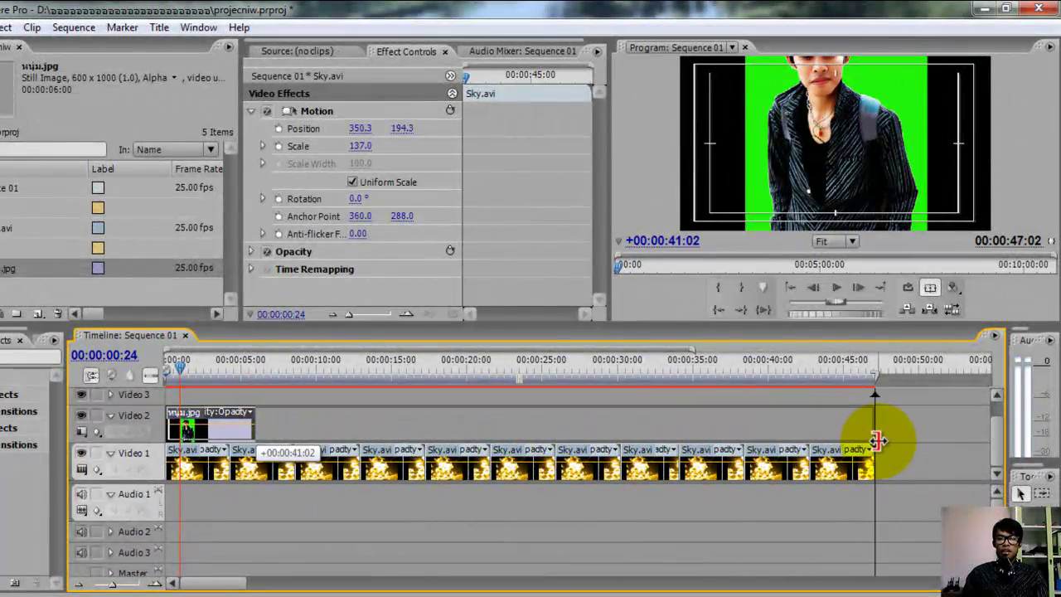
drag(876, 440, 872, 439)
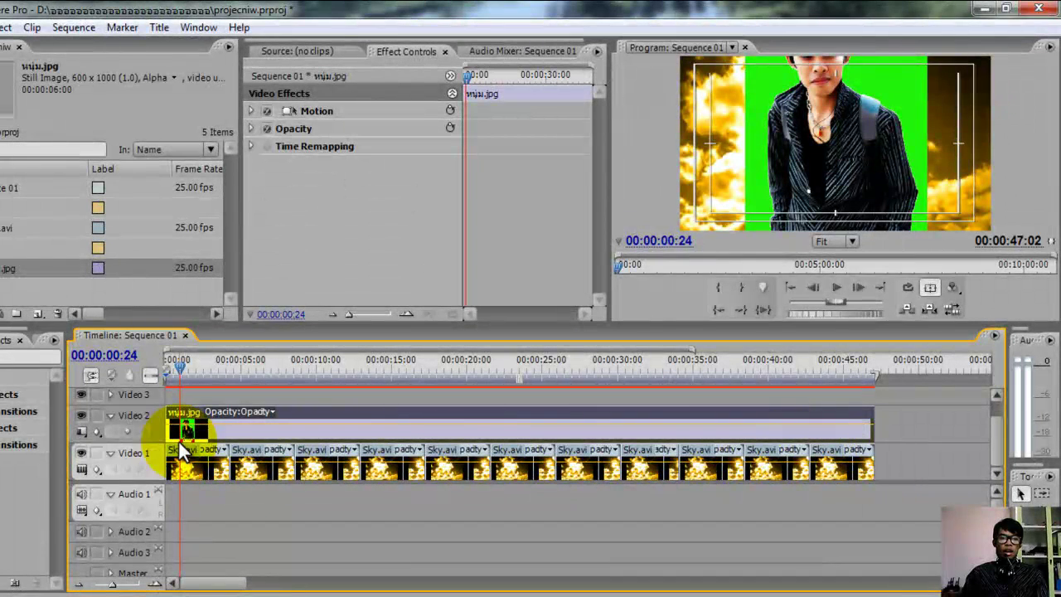
Step: Set Video 2's display style to Show Frames and select the photo's Motion effect
click(80, 429)
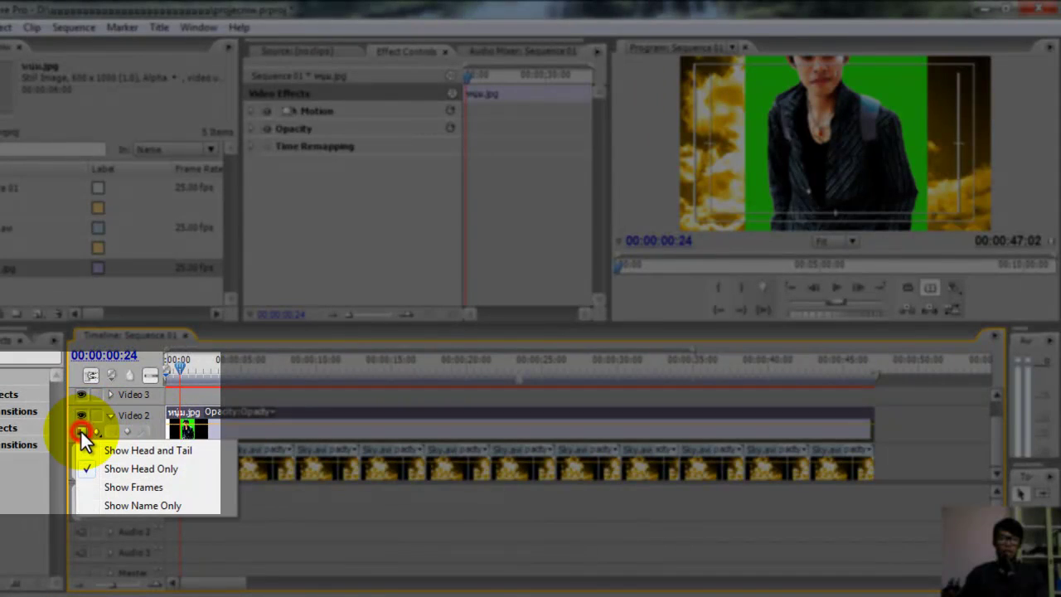
click(120, 487)
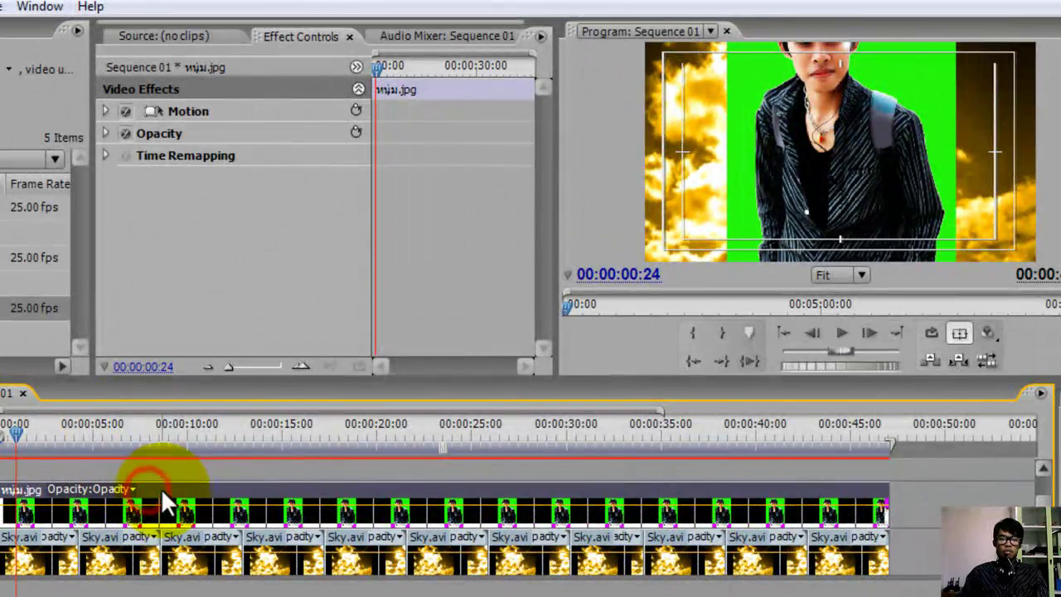
click(858, 137)
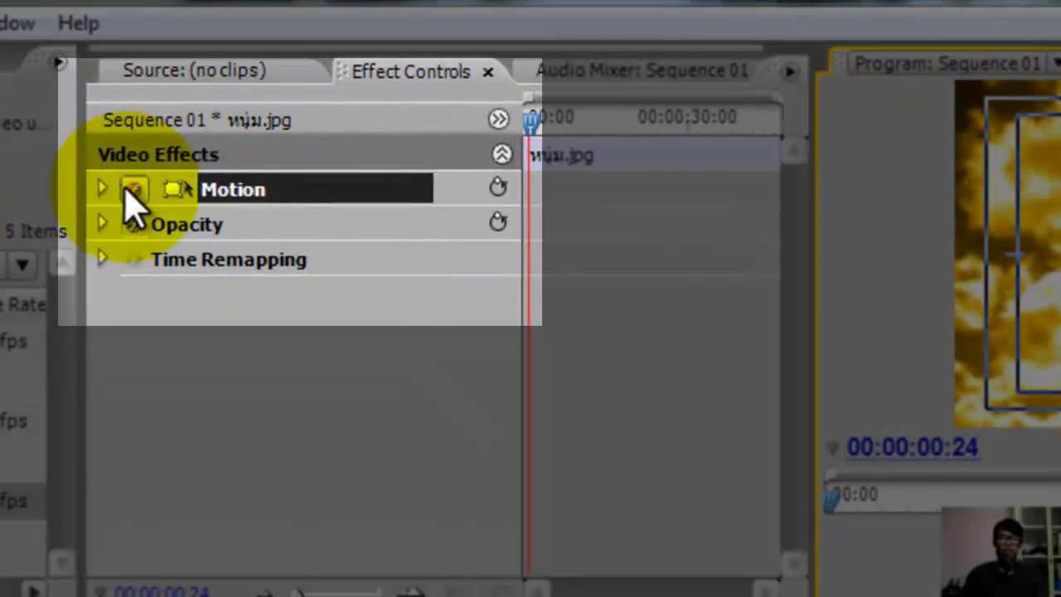
Step: Scale หนุ่ม.jpg to 59 and move it right to position 536.1, 285.2
click(102, 189)
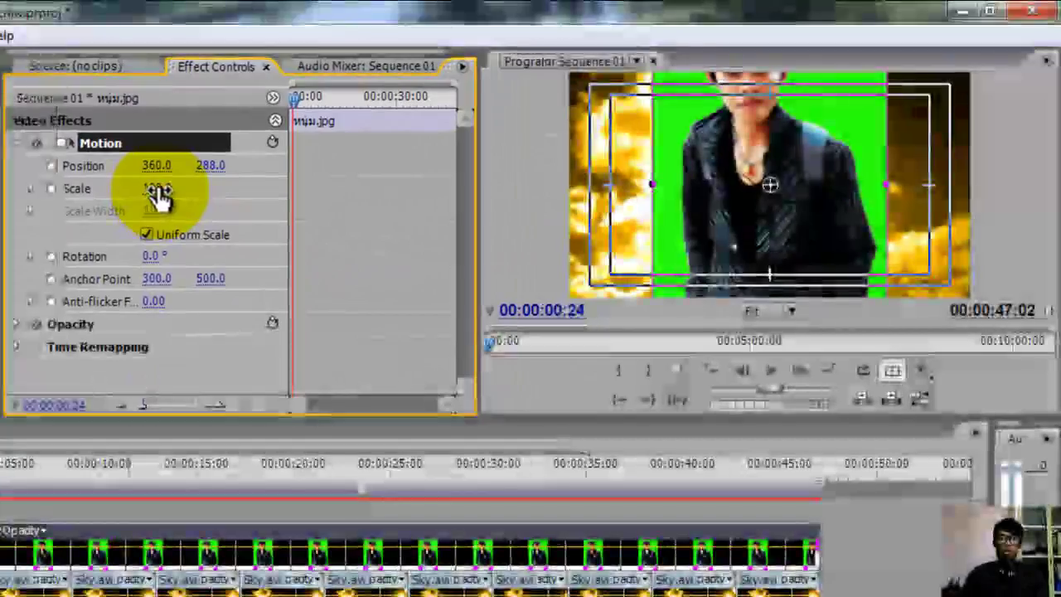
mouse_move(157, 195)
mouse_down()
mouse_move(106, 213)
mouse_move(247, 214)
mouse_move(204, 218)
mouse_up()
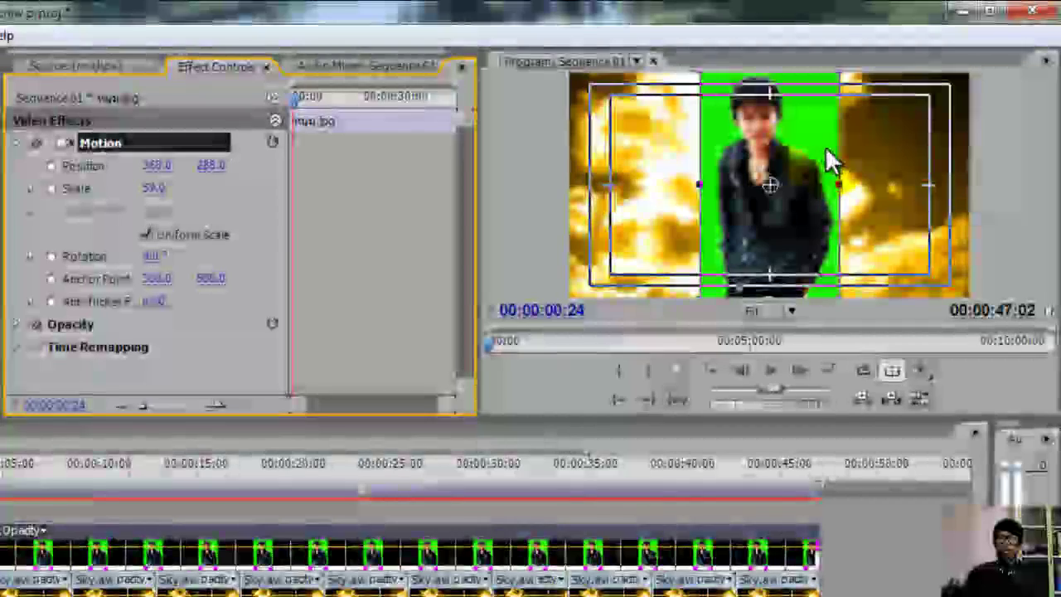
mouse_move(789, 164)
mouse_down()
mouse_move(905, 154)
mouse_move(890, 153)
mouse_up()
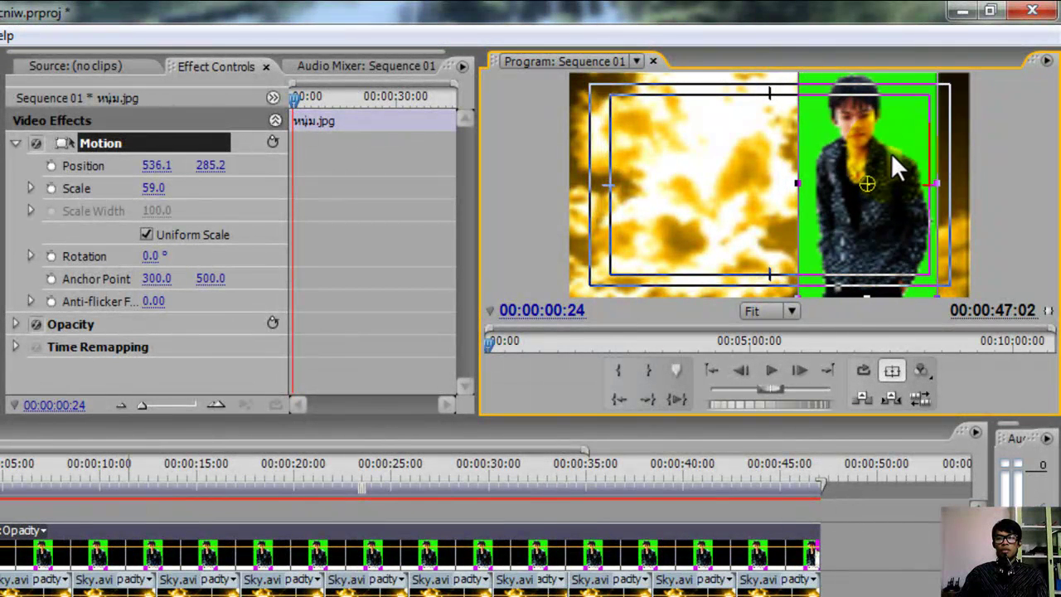
click(1025, 135)
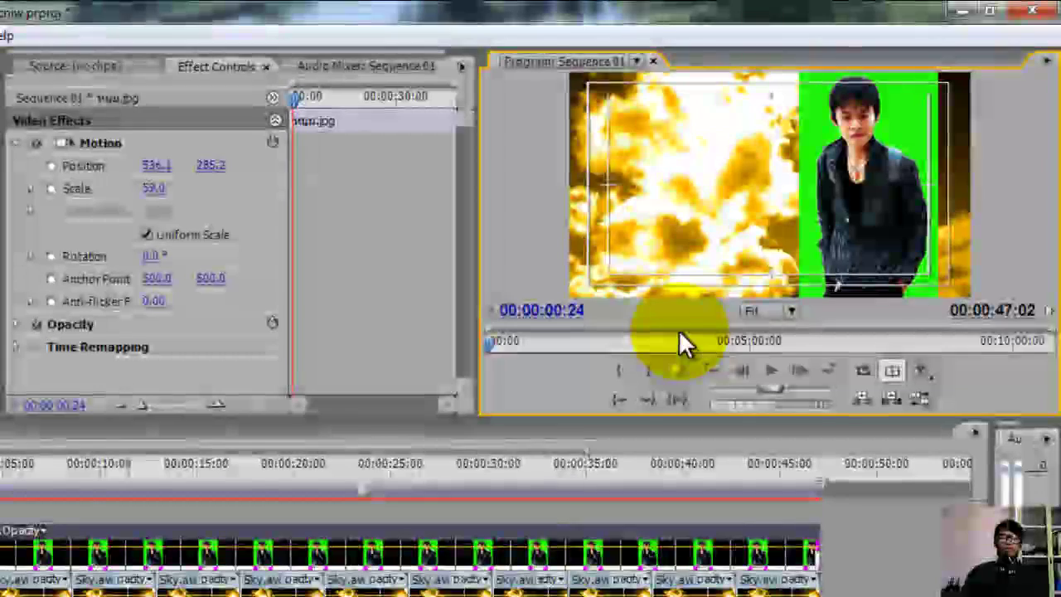
drag(412, 469, 494, 460)
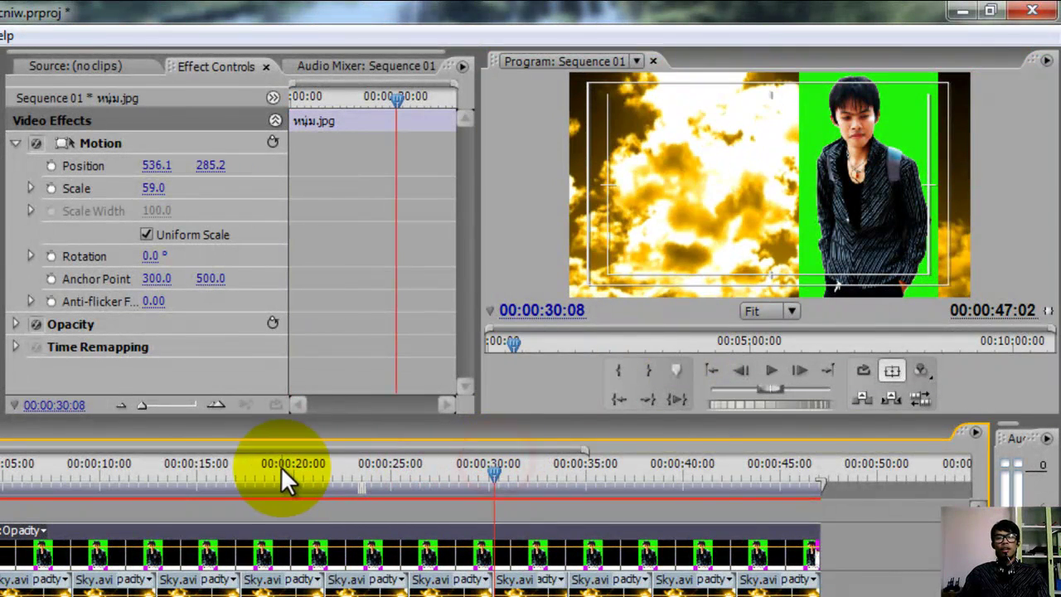
Step: Check the composite near 12 seconds, show the Audio Mixer, and return the playhead to 00:00:02:19
drag(281, 469, 153, 470)
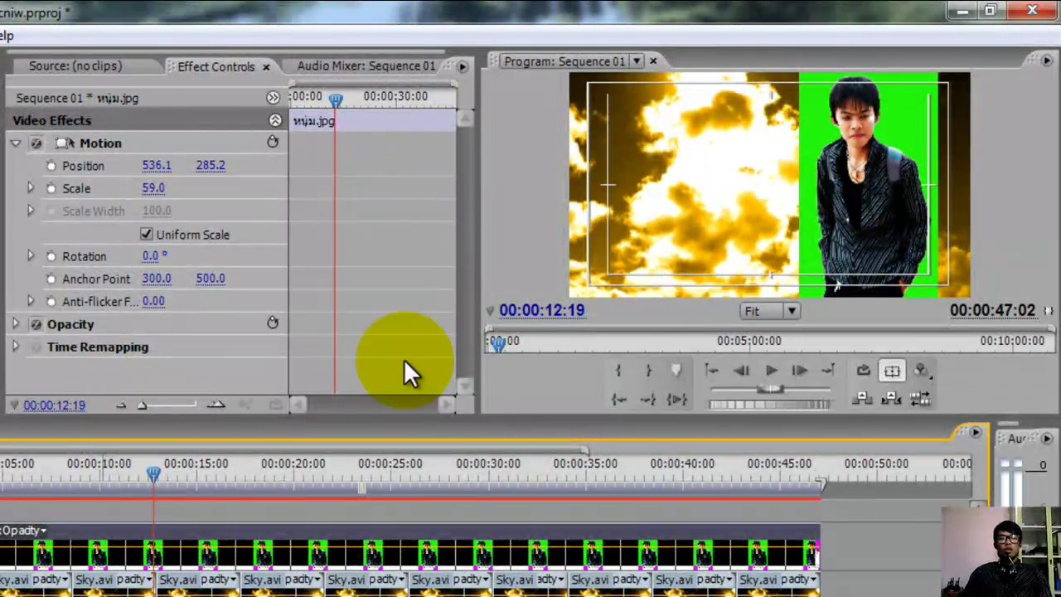
click(62, 142)
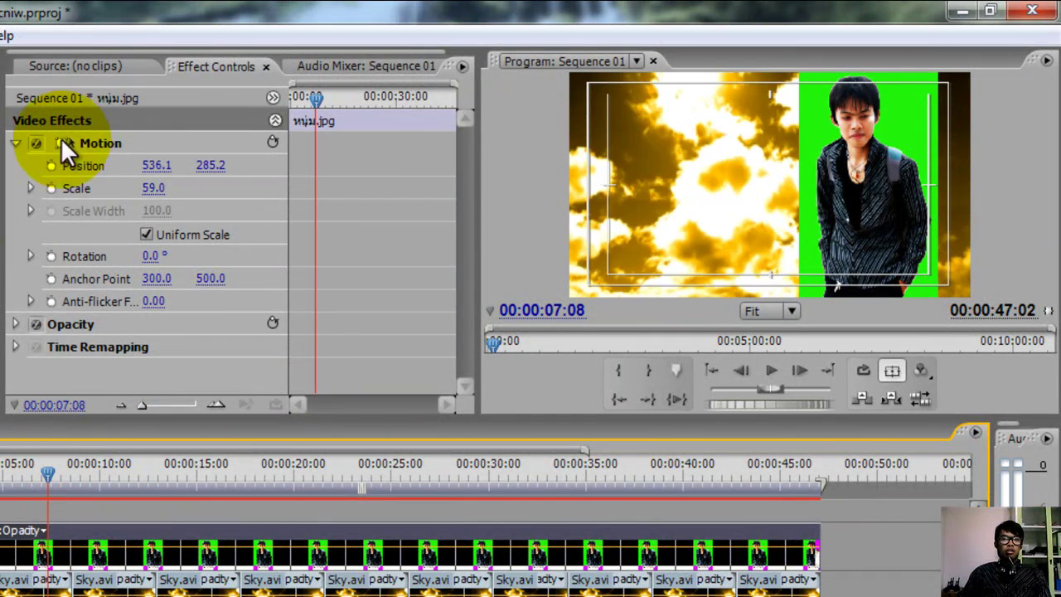
click(107, 67)
click(182, 64)
click(315, 64)
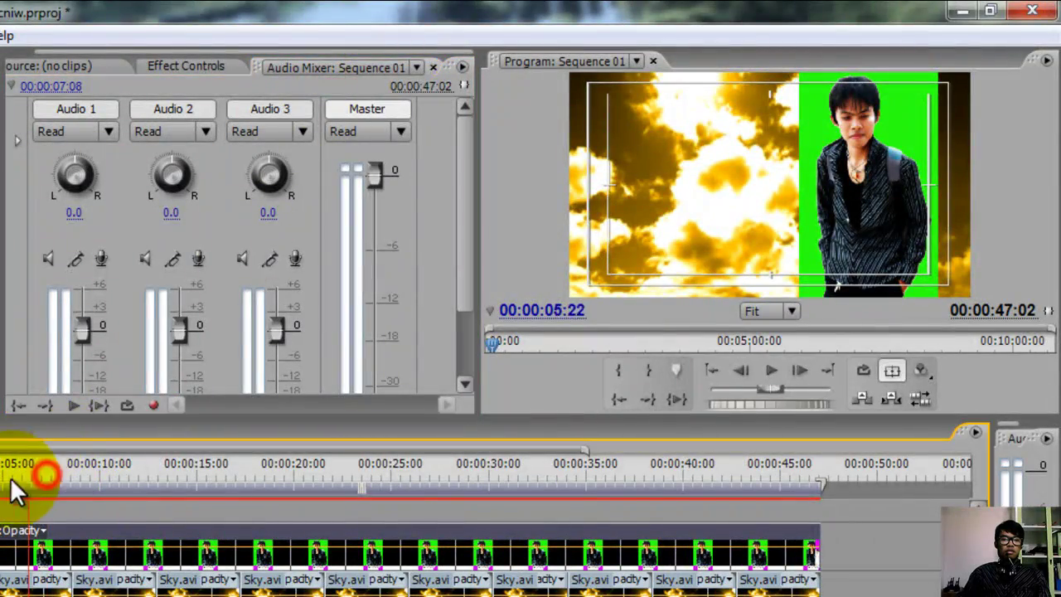
drag(45, 471, 8, 485)
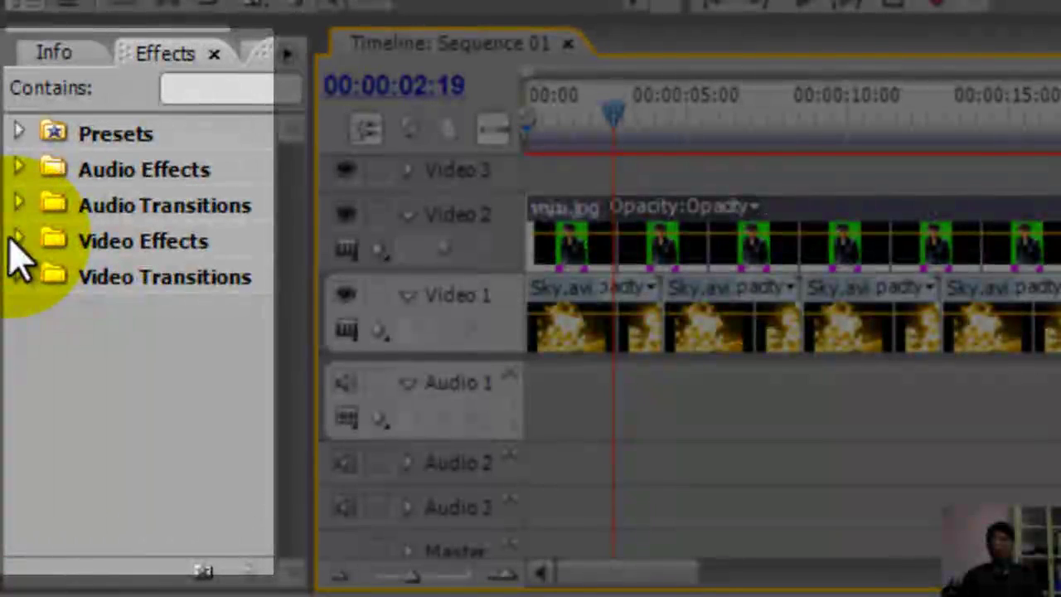
Step: Drag Color Key from Video Effects > Keying onto the หนุ่ม.jpg clip on Video 2
click(8, 430)
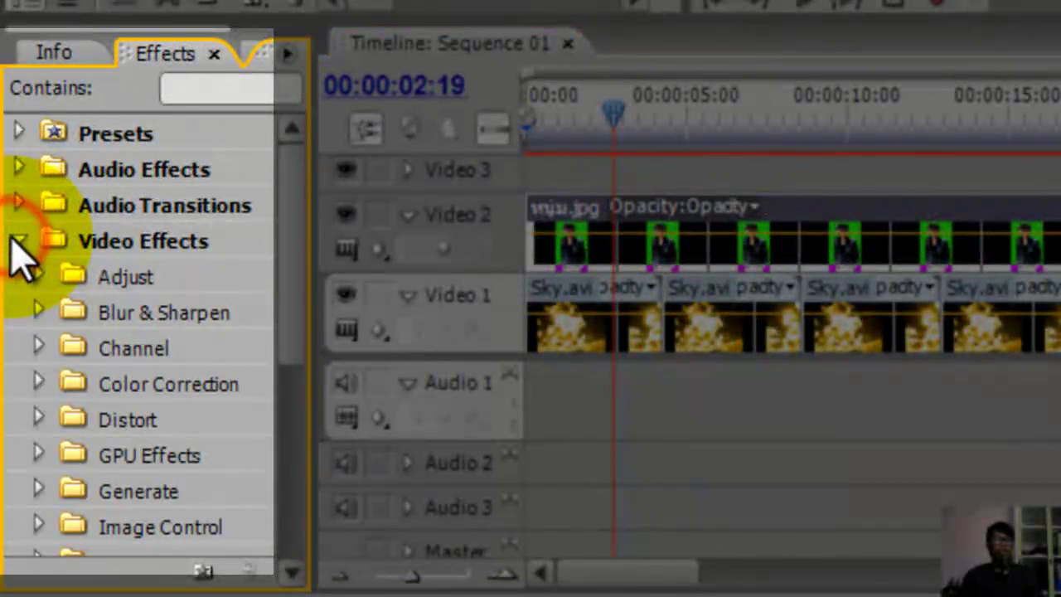
scroll(39, 402, down, 2)
scroll(58, 447, down, 2)
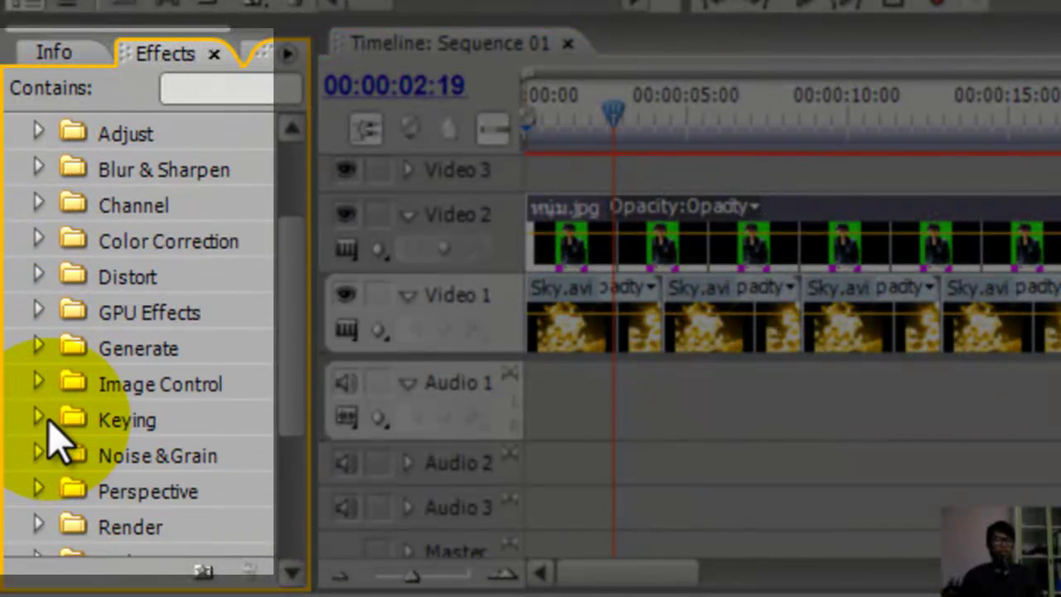
click(38, 420)
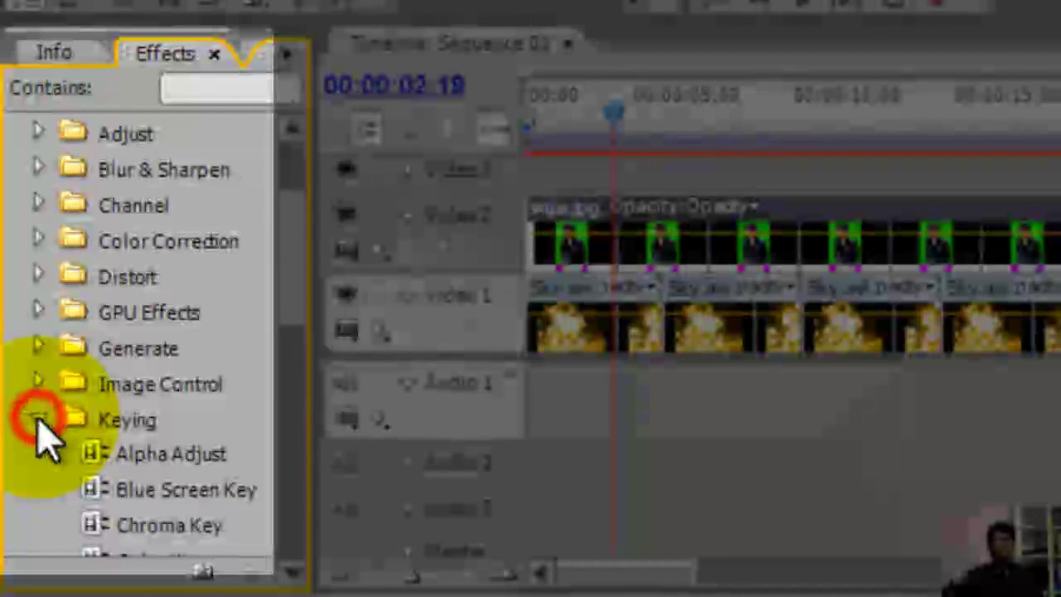
scroll(59, 438, down, 3)
scroll(64, 438, down, 2)
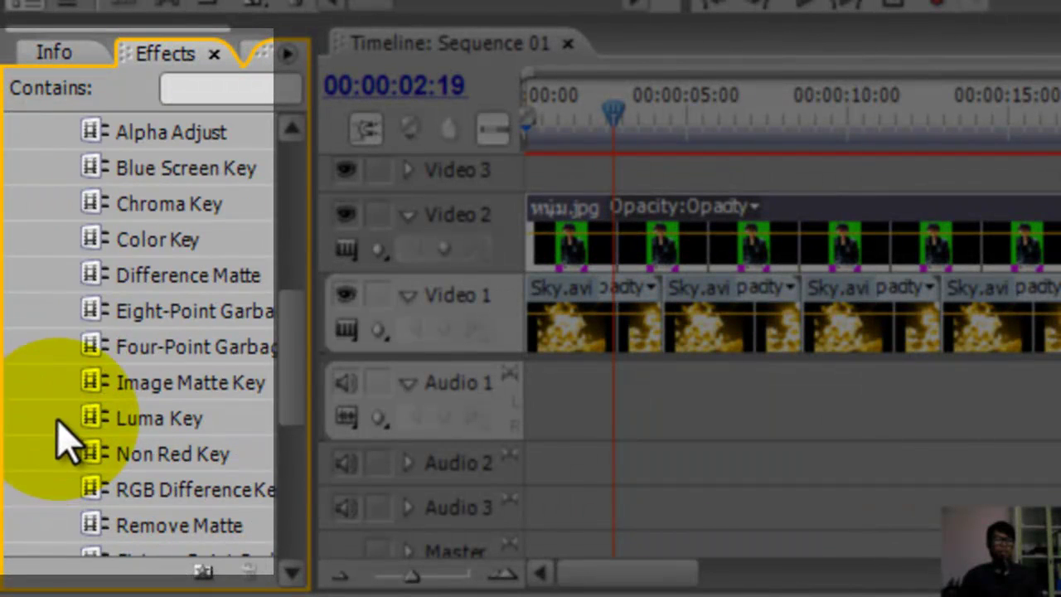
click(105, 240)
scroll(109, 282, up, 2)
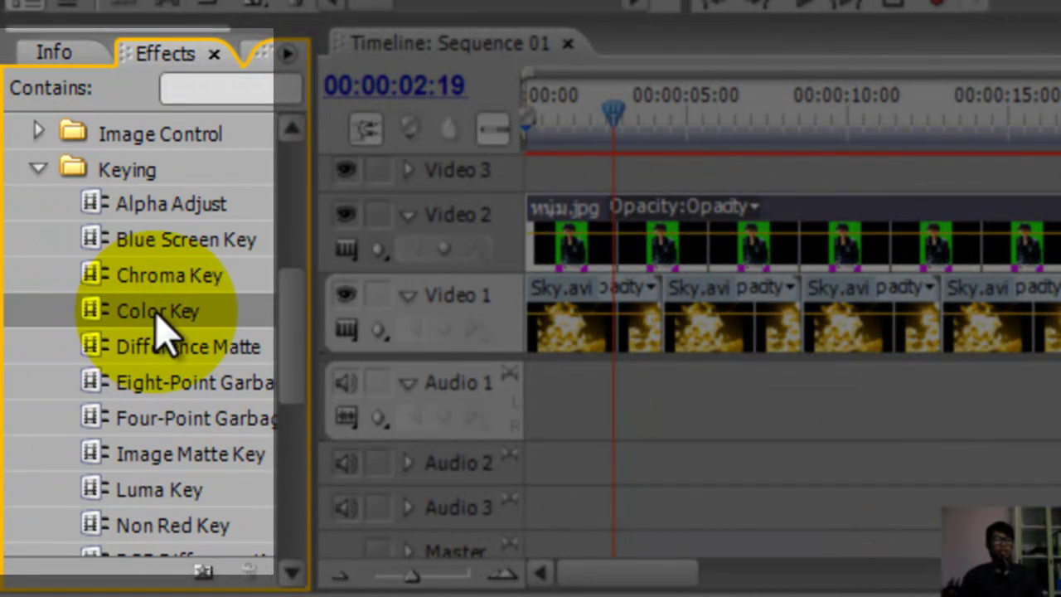
drag(103, 310, 195, 400)
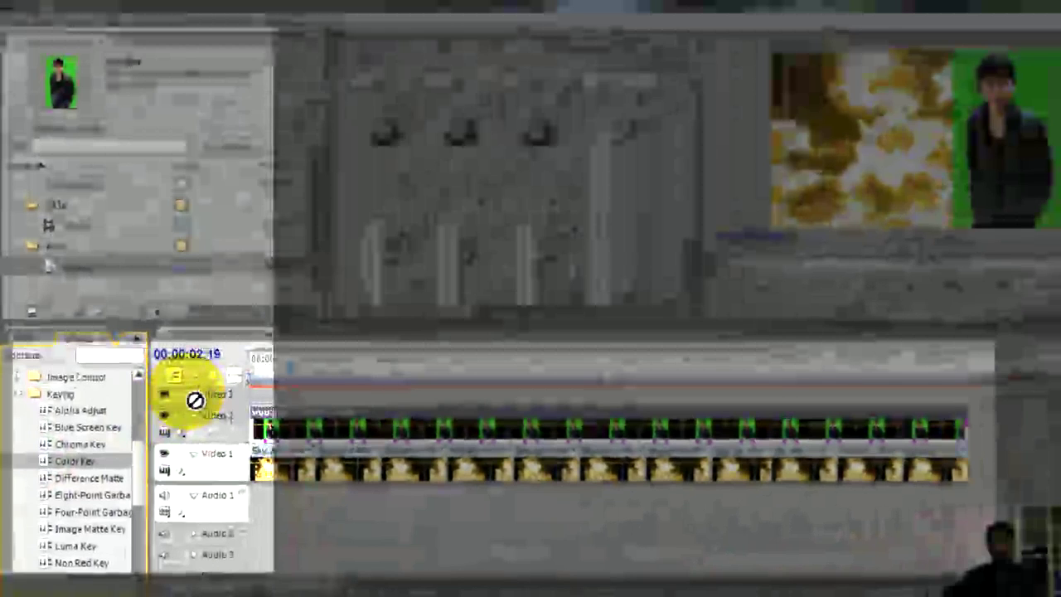
drag(195, 400, 386, 425)
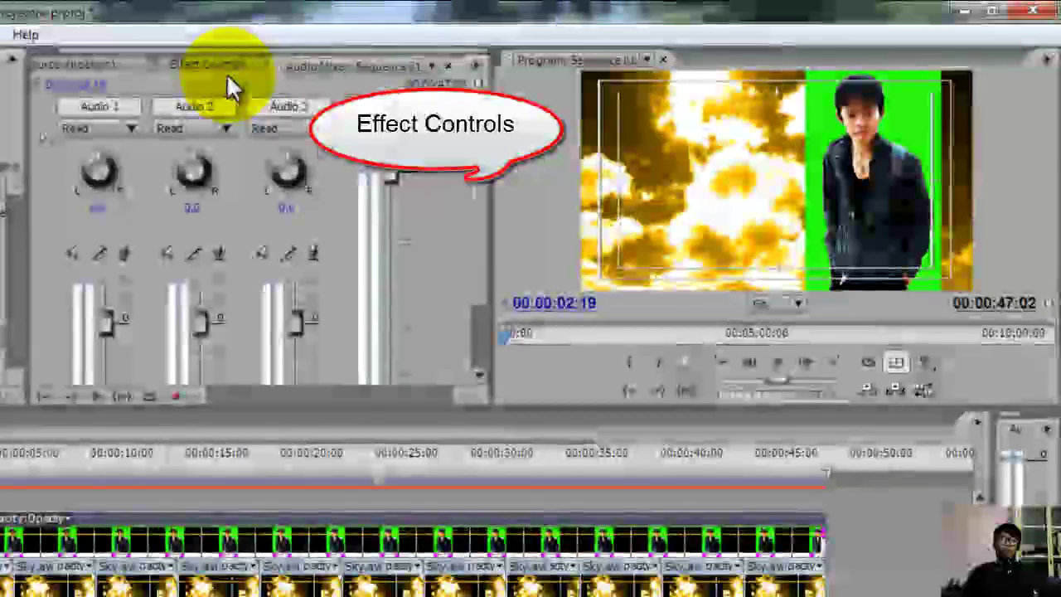
Step: Expand Color Key in Effect Controls and eyedrop the green backdrop as the Key Color
click(217, 65)
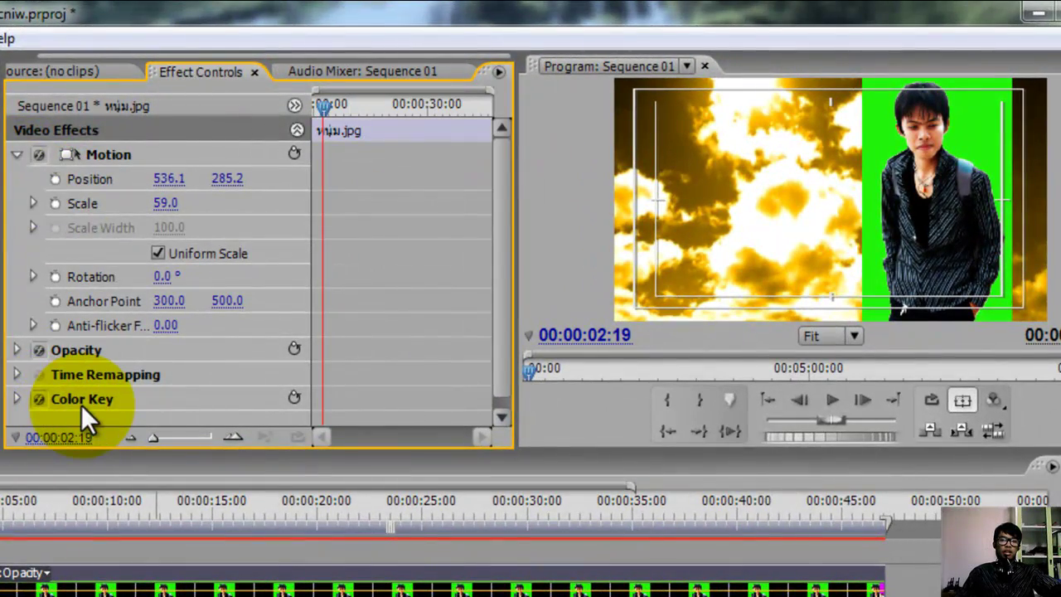
click(17, 399)
scroll(35, 363, down, 3)
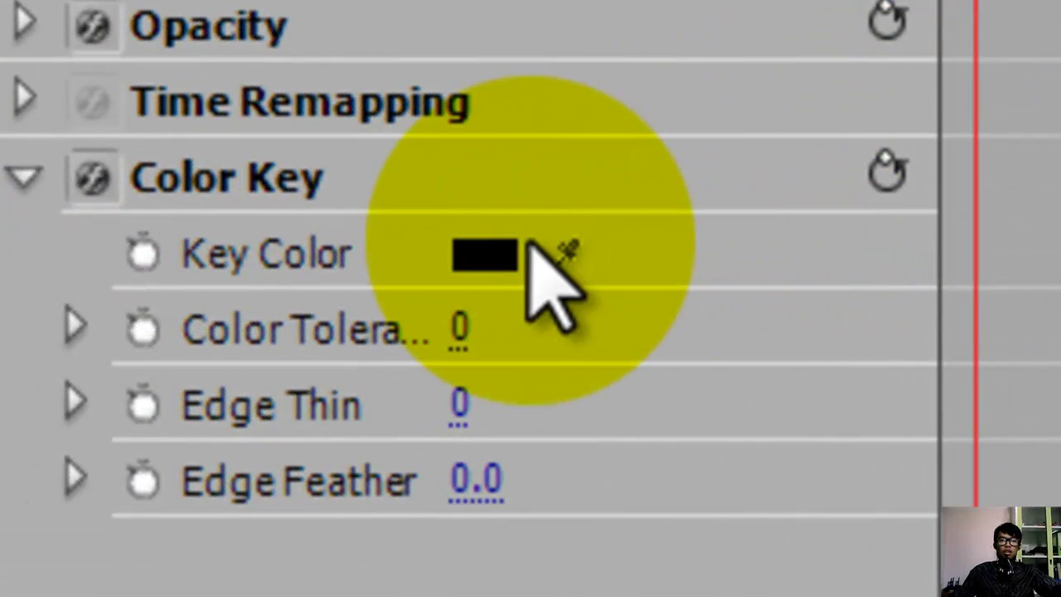
click(535, 260)
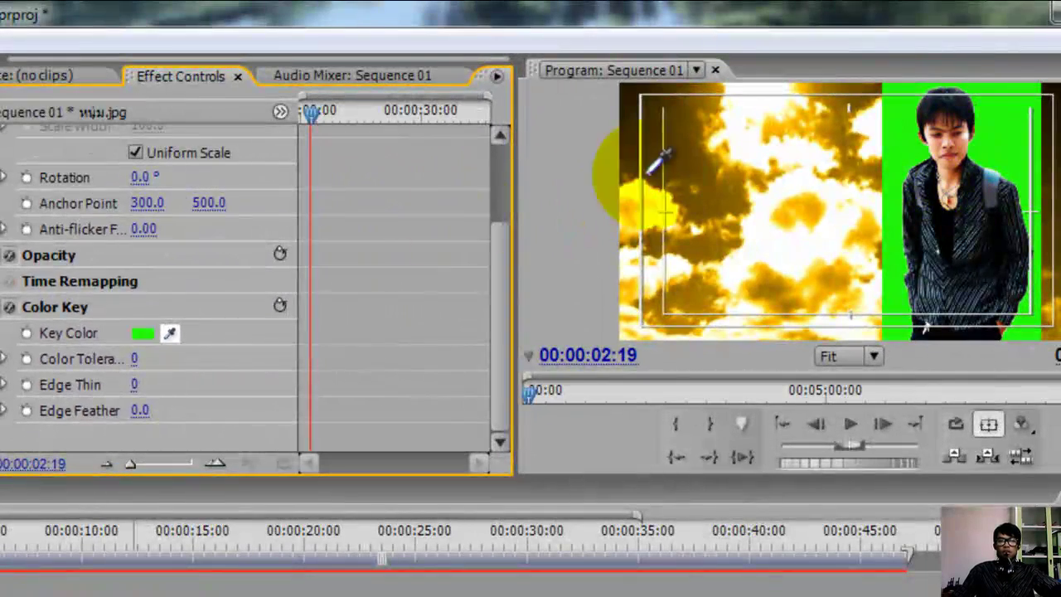
drag(257, 325, 903, 107)
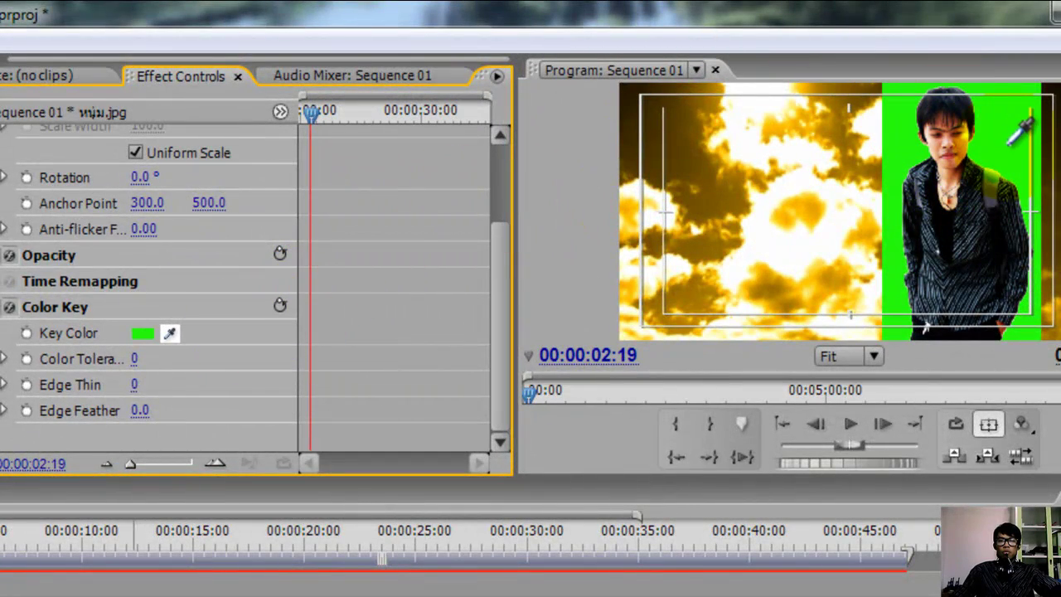
drag(924, 328, 547, 282)
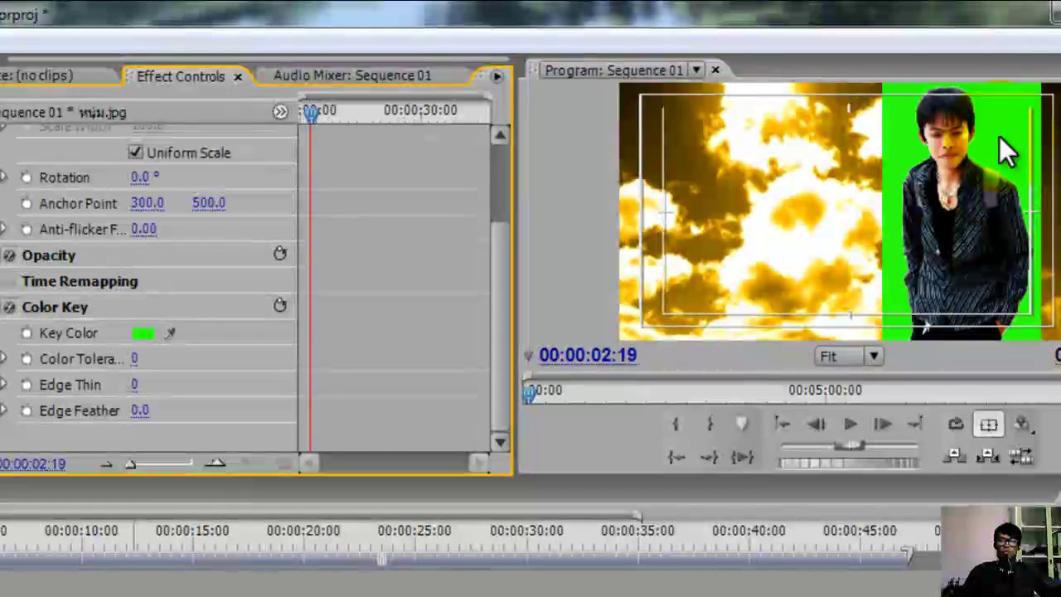
drag(999, 136, 999, 136)
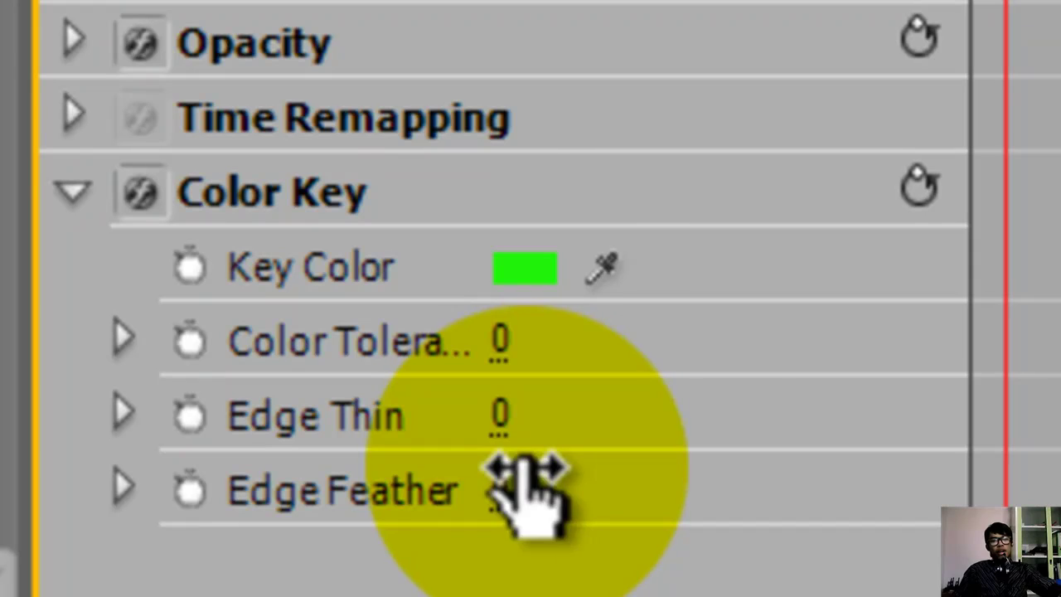
Step: Set Color Key to Color Tolerance 9, Edge Thin 3 and Edge Feather 1.3
click(507, 343)
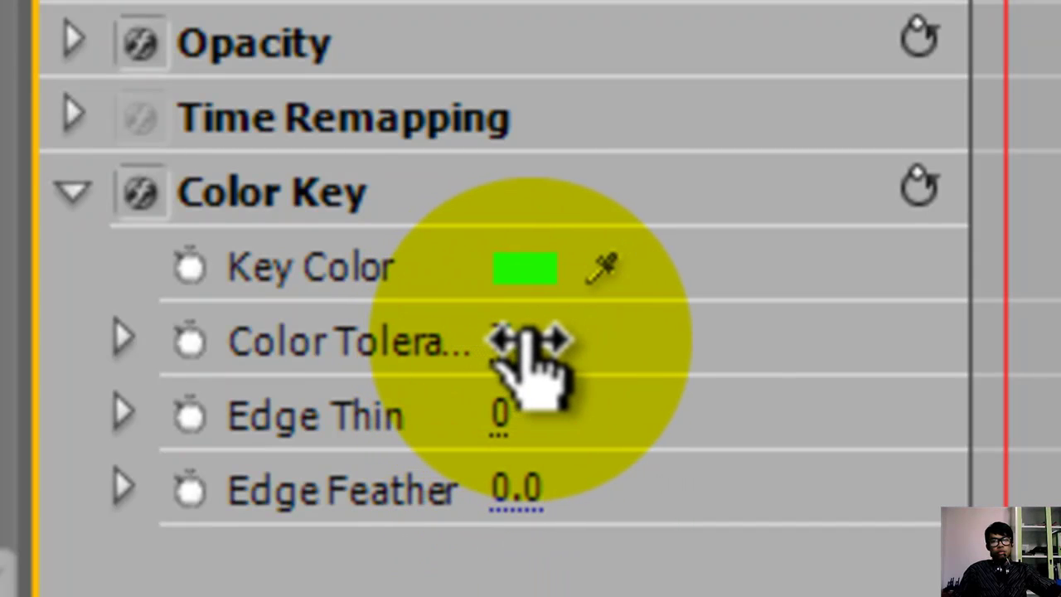
mouse_move(529, 340)
mouse_down()
mouse_move(545, 339)
mouse_move(537, 335)
mouse_up()
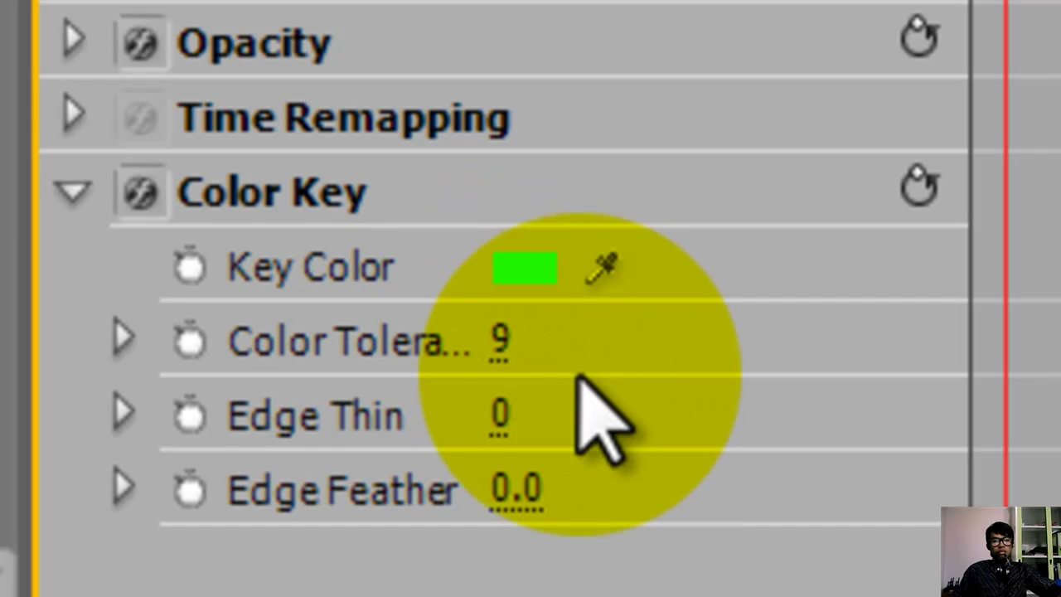
click(502, 415)
drag(507, 414, 564, 417)
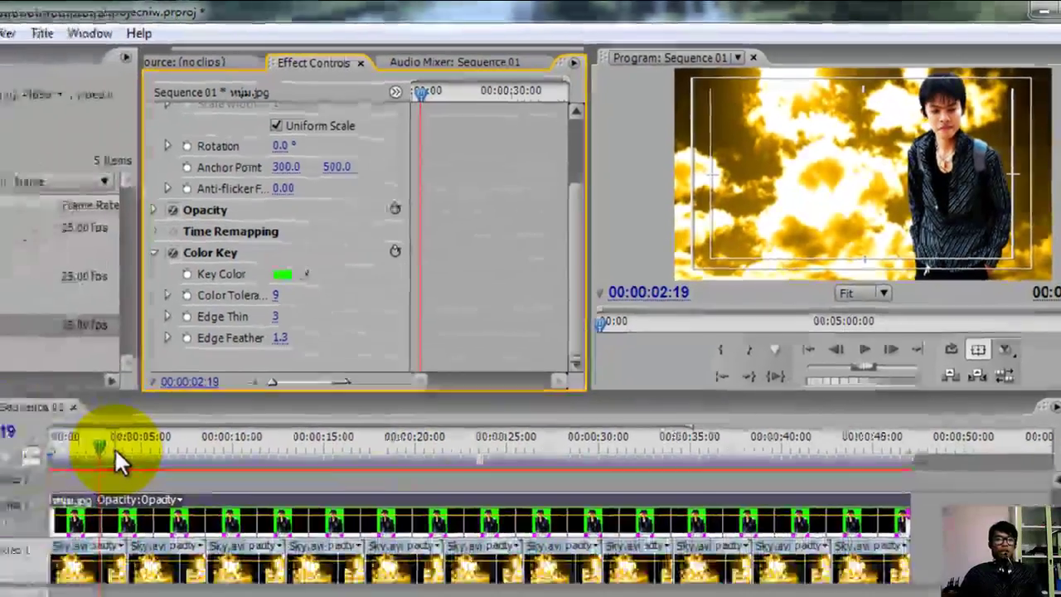
mouse_move(293, 359)
mouse_down()
mouse_move(393, 370)
mouse_move(363, 368)
mouse_up()
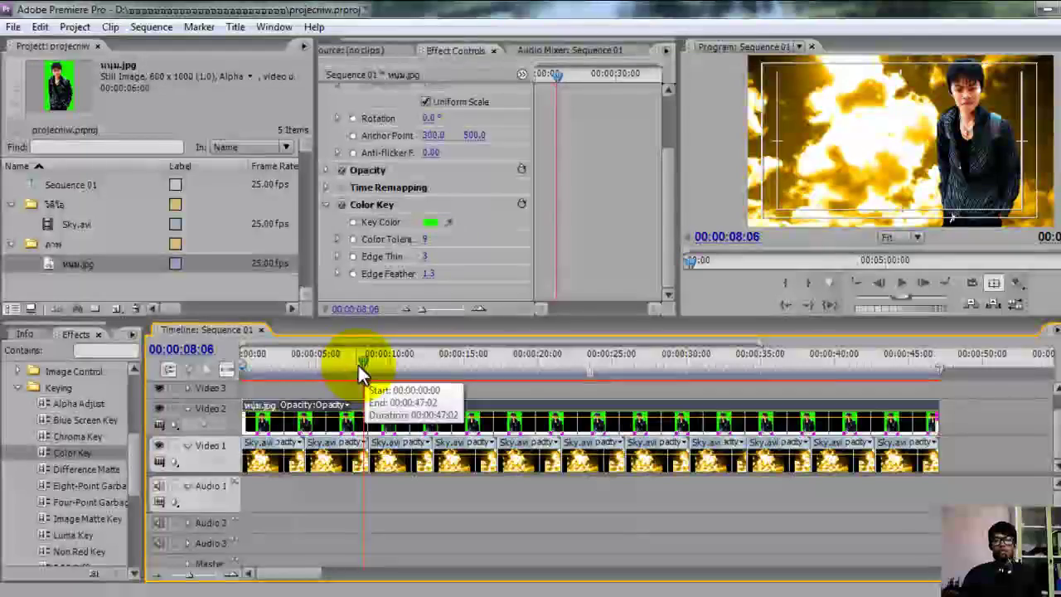
Step: Render the work-area previews, then scrub the rendered sequence to about 35 seconds
key(Return)
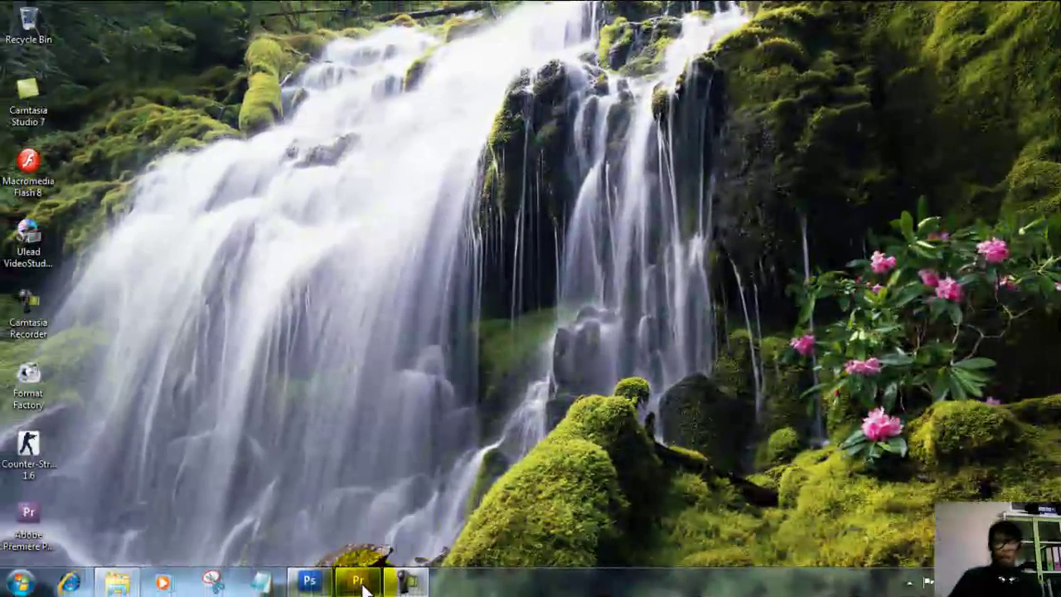
click(363, 584)
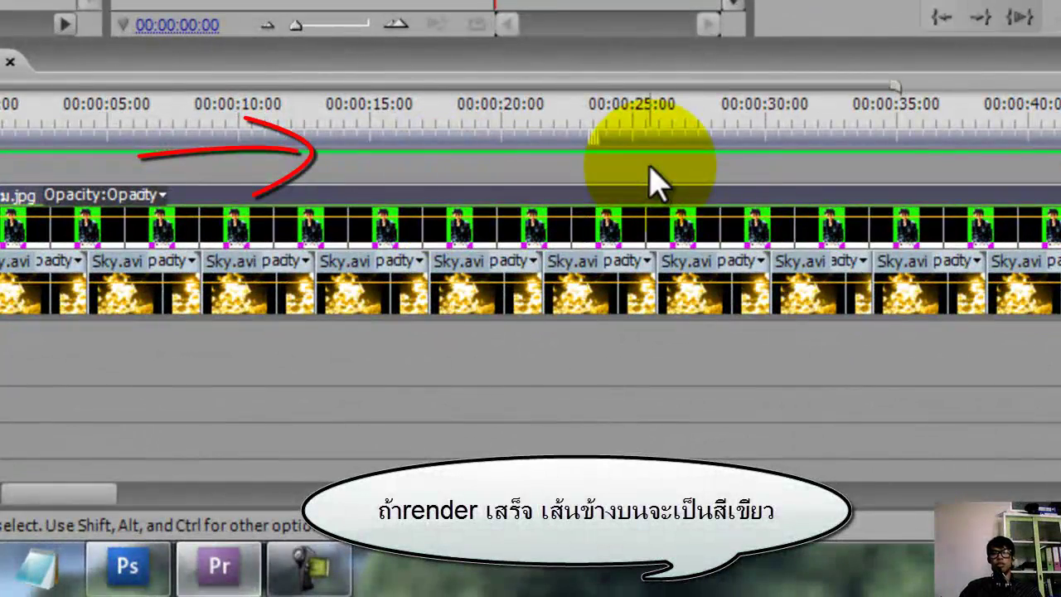
mouse_move(750, 116)
mouse_down()
mouse_move(935, 141)
mouse_move(0, 209)
mouse_up()
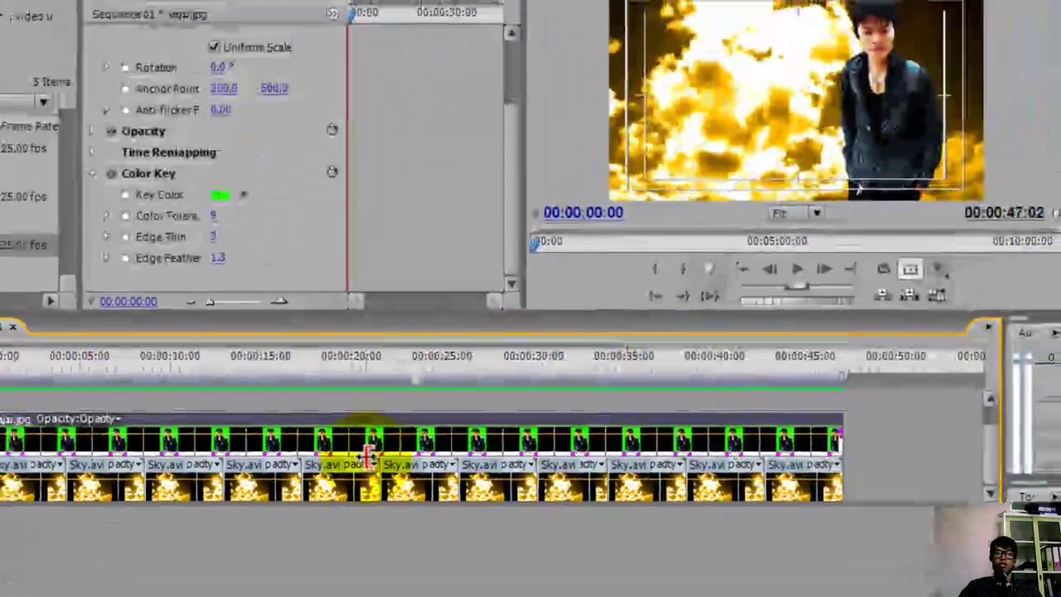
Step: Play the person keyed over the Sky.avi clouds, then scrub back mid-sequence
click(796, 269)
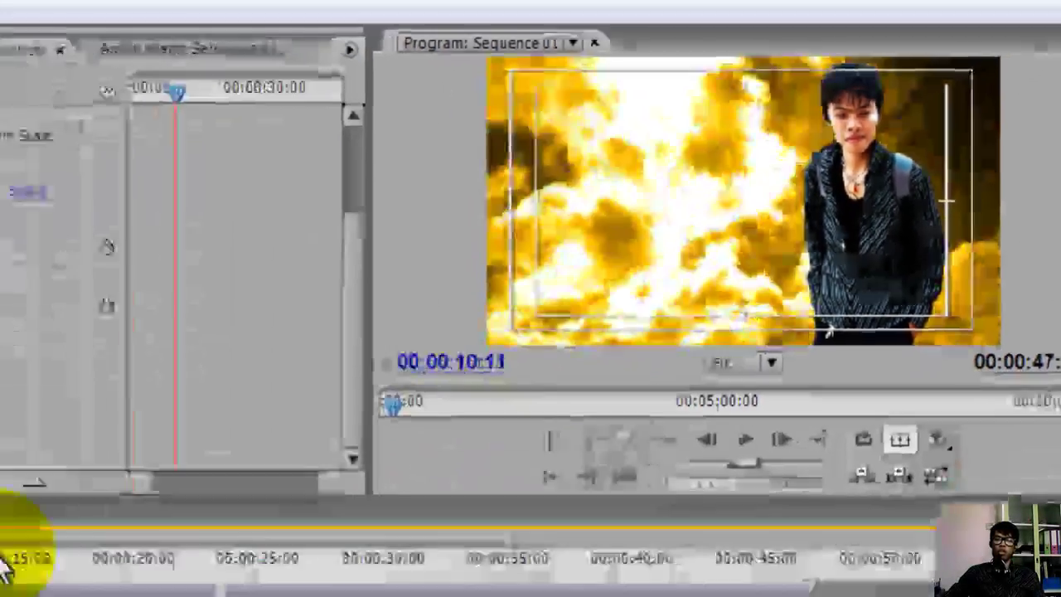
mouse_move(303, 402)
mouse_down()
mouse_move(348, 424)
mouse_move(752, 420)
mouse_move(111, 414)
mouse_move(794, 407)
mouse_move(661, 427)
mouse_up()
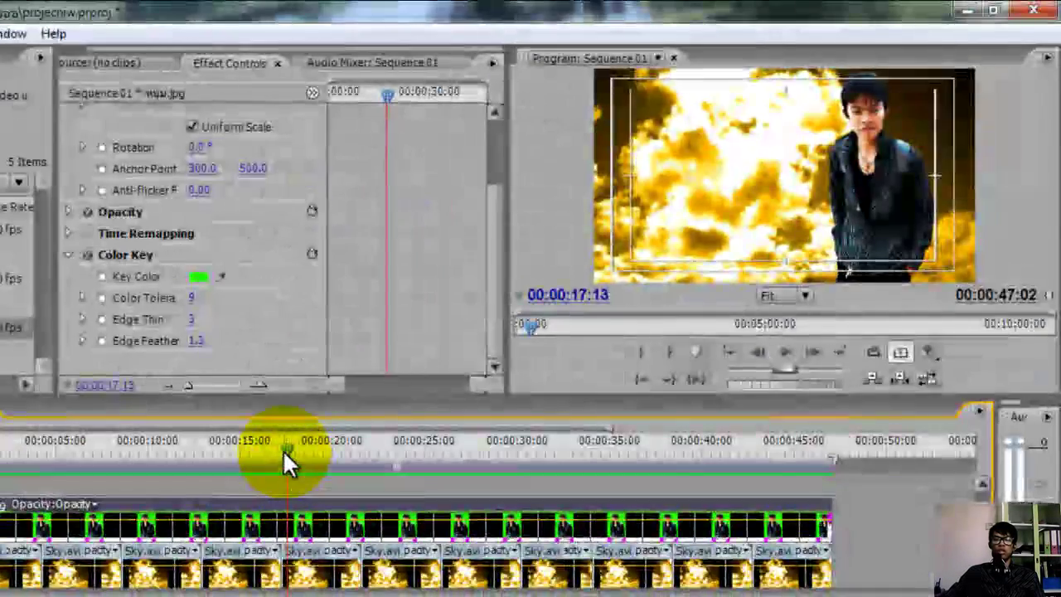
Step: Scrub the keyed composite around 9 and 16 seconds to check the key
mouse_move(283, 449)
mouse_down()
mouse_move(65, 478)
mouse_move(630, 497)
mouse_up()
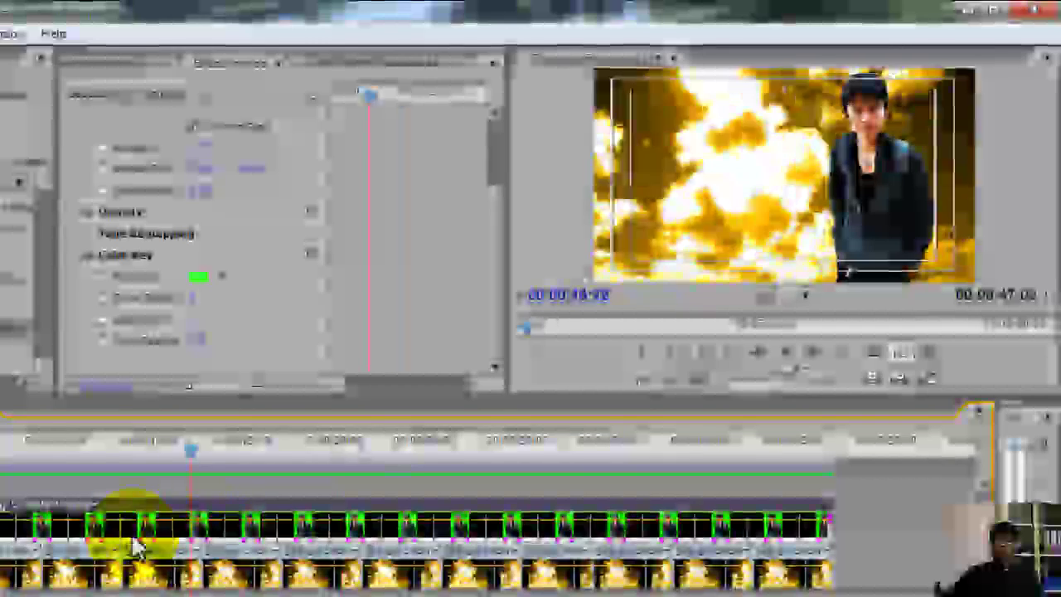
drag(398, 456, 98, 464)
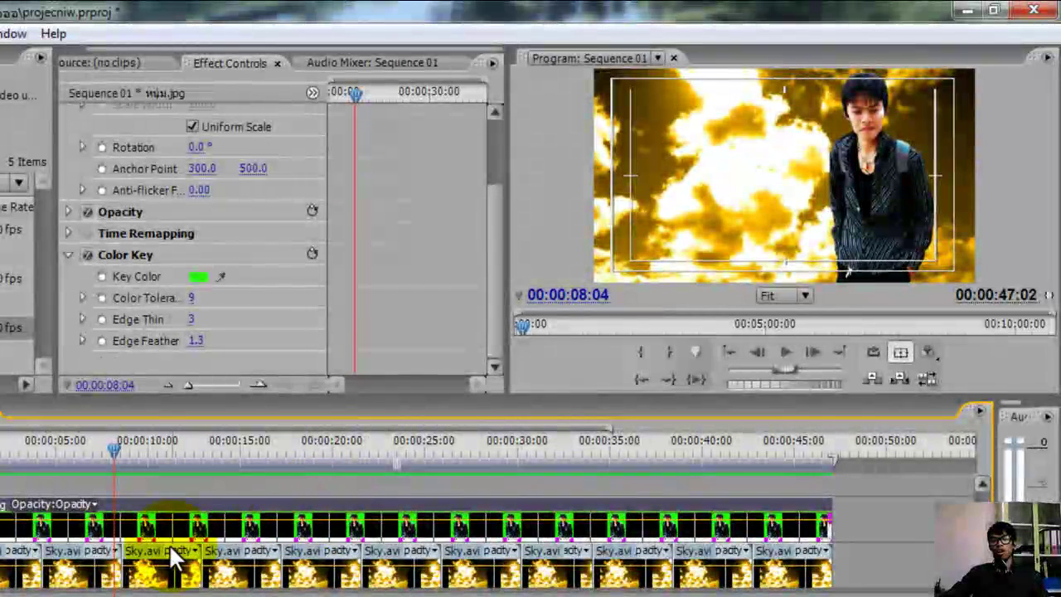
click(266, 458)
drag(394, 448, 300, 449)
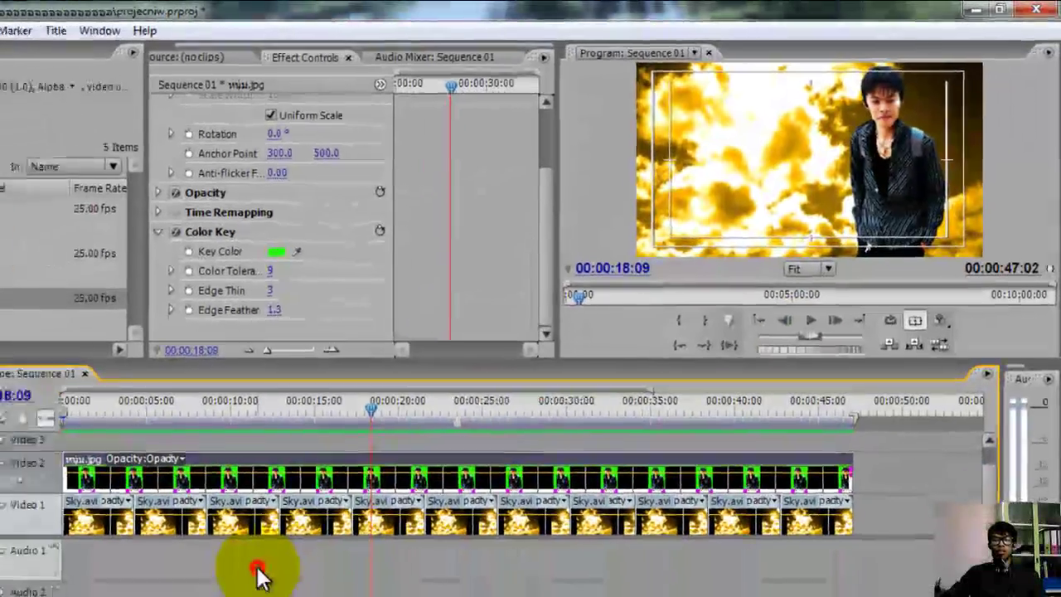
Step: Deselect the clip and check frames at about 12, 8, 16 and 19 seconds
click(203, 286)
click(401, 341)
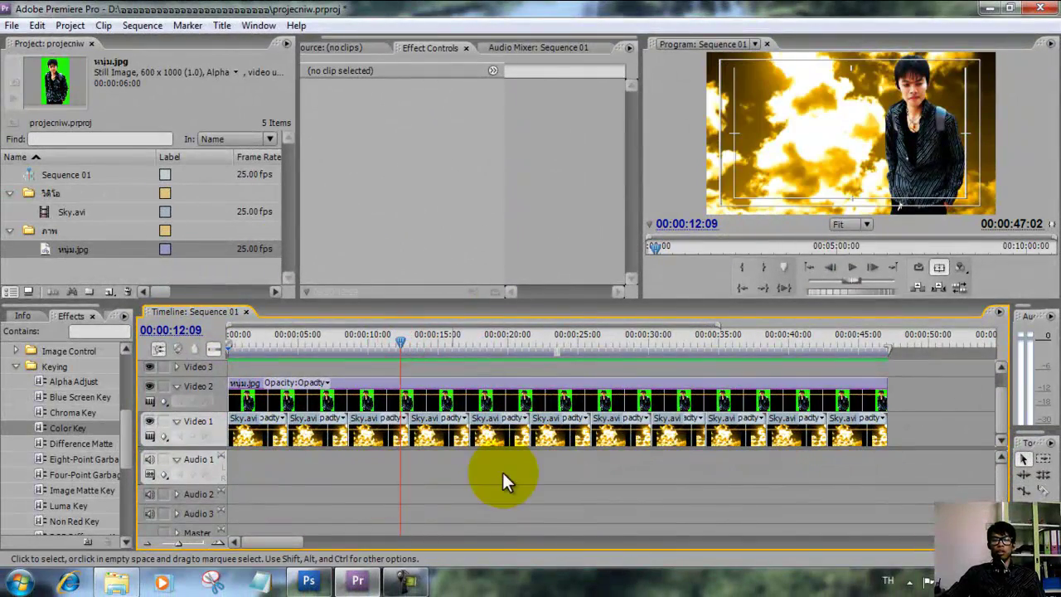
drag(361, 342, 311, 345)
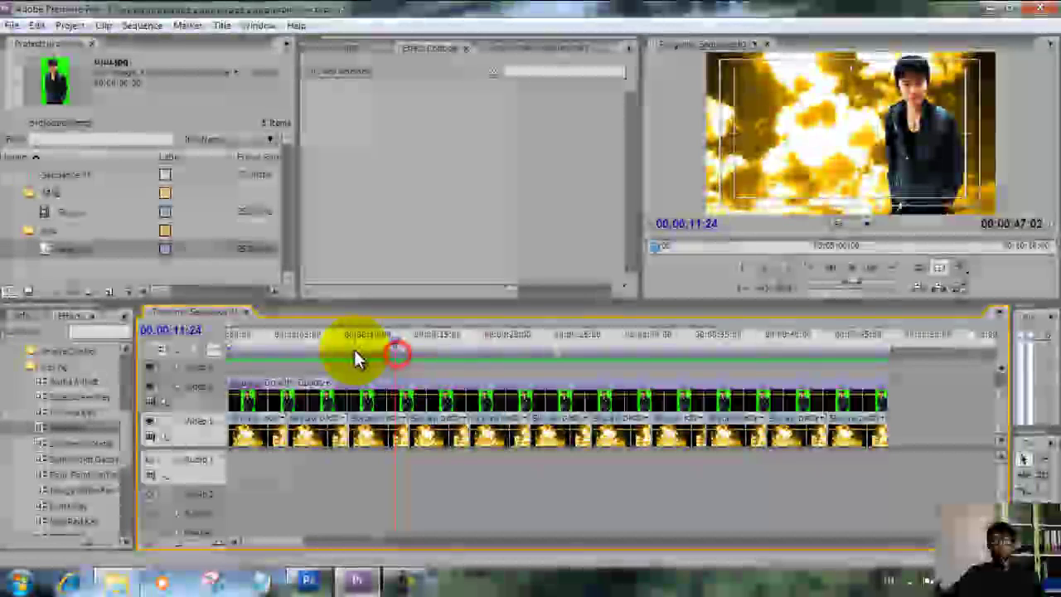
click(455, 344)
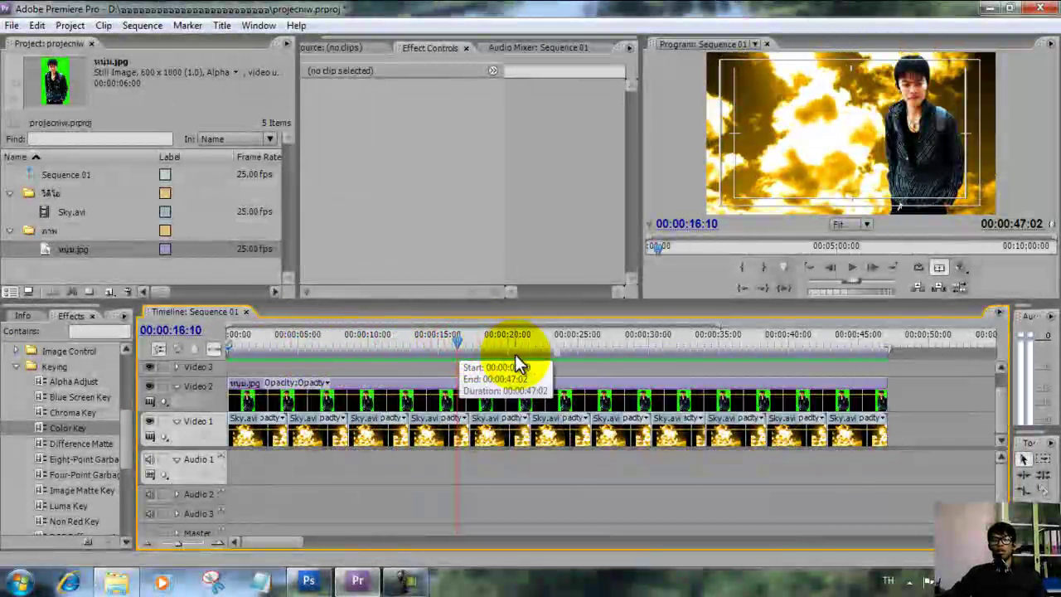
click(503, 344)
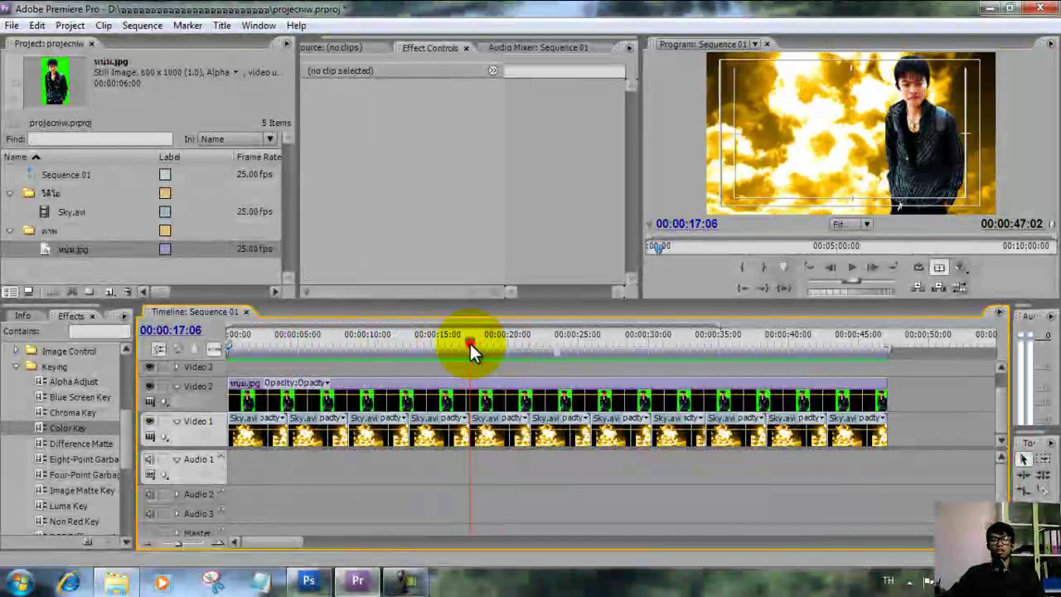
mouse_move(470, 347)
mouse_down()
mouse_move(290, 348)
mouse_move(564, 341)
mouse_up()
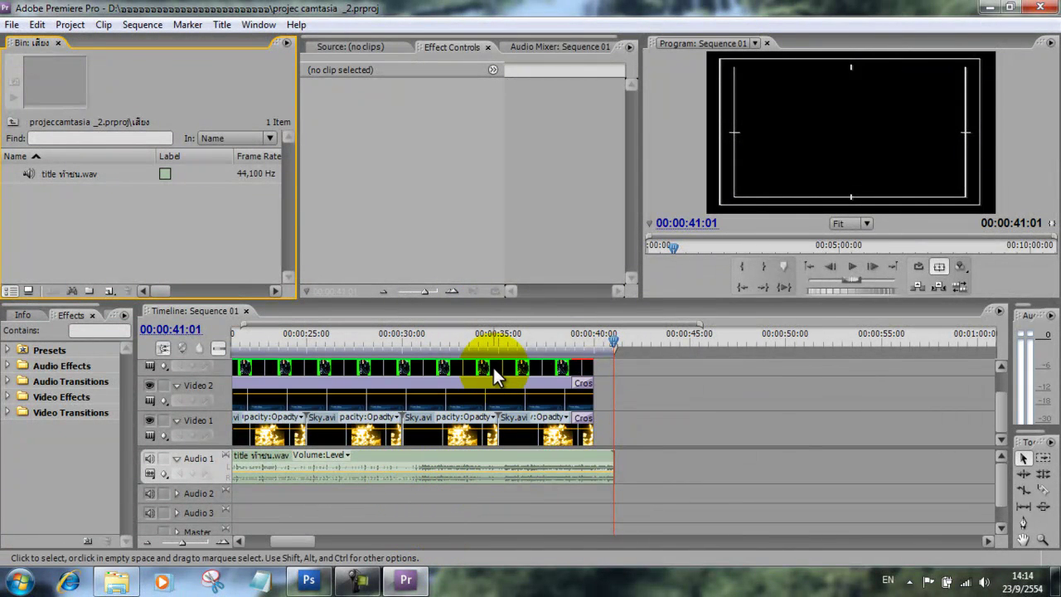
Step: Go from the start to the 'Color Key' title, select Title 04, and play then stop the preview
click(494, 342)
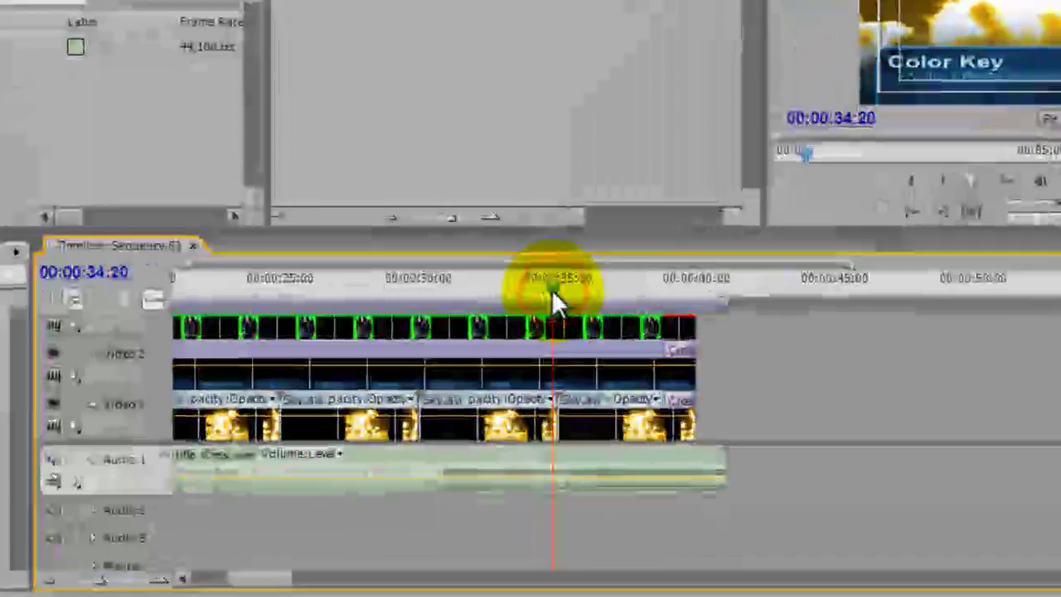
key(Home)
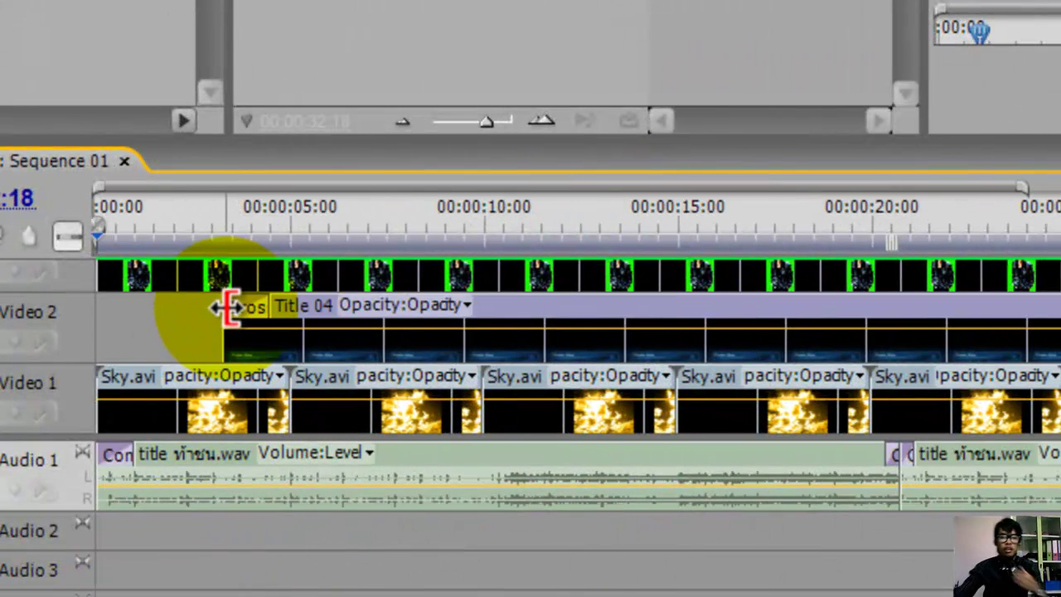
click(187, 225)
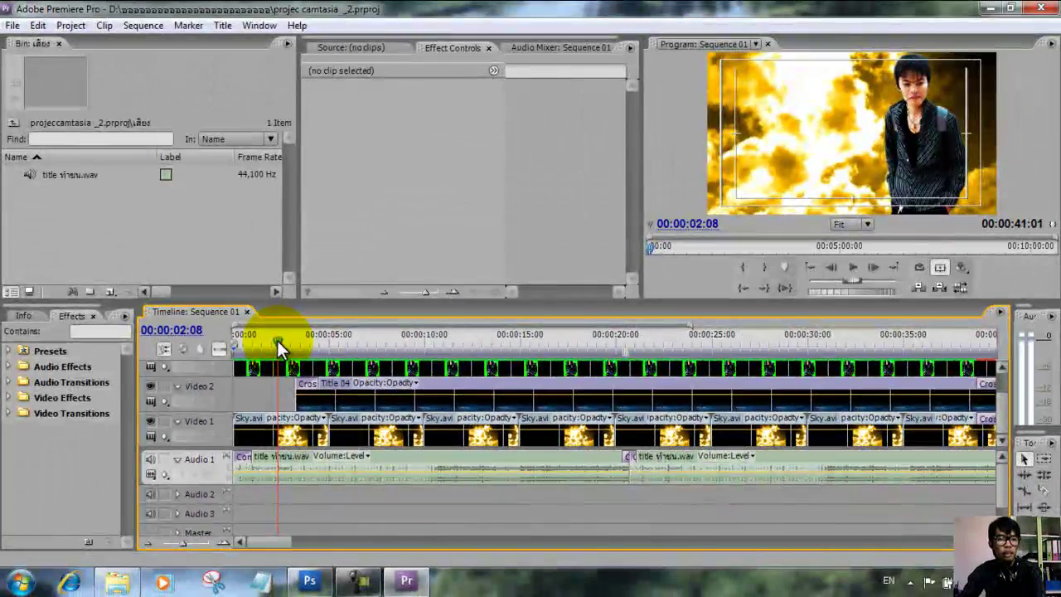
drag(279, 346, 334, 352)
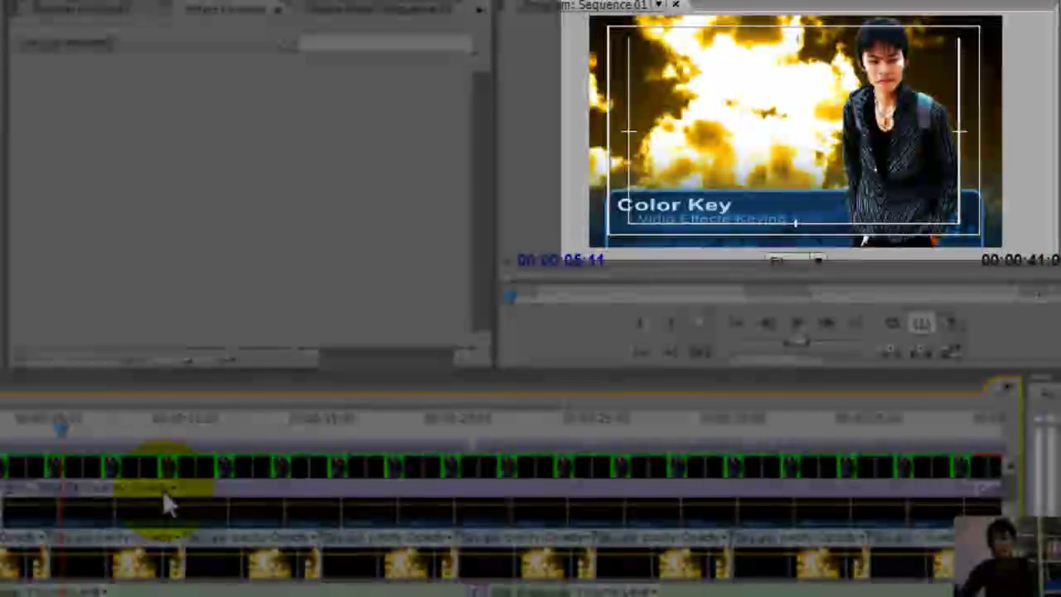
click(217, 501)
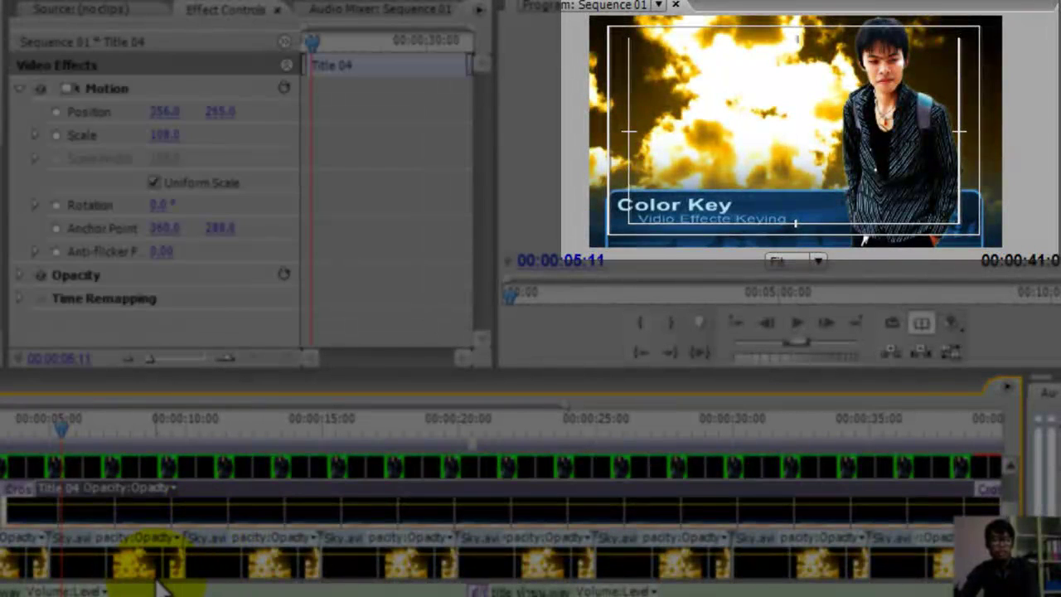
drag(25, 437, 8, 423)
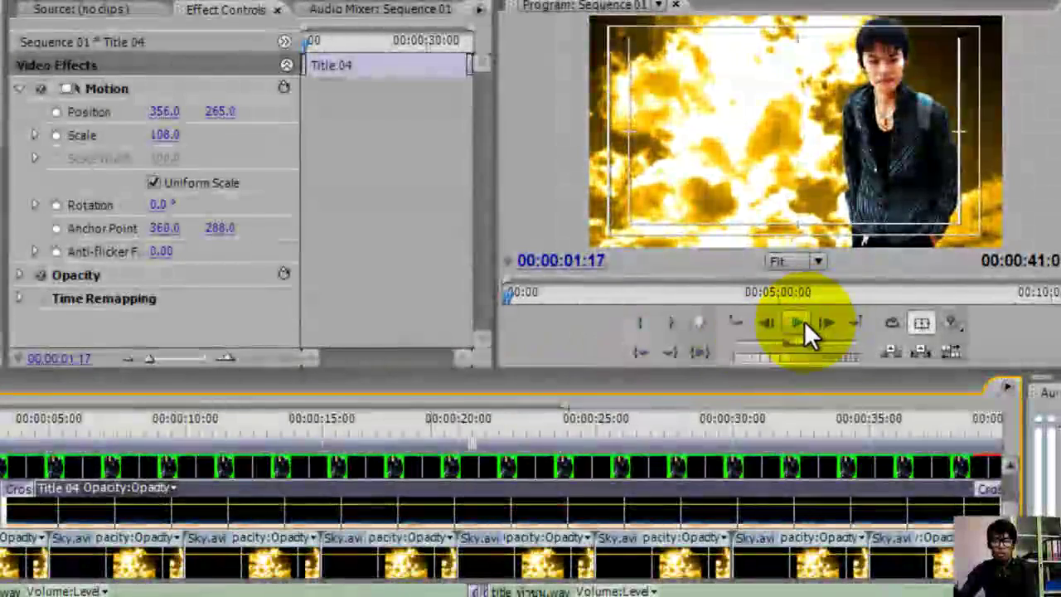
click(804, 323)
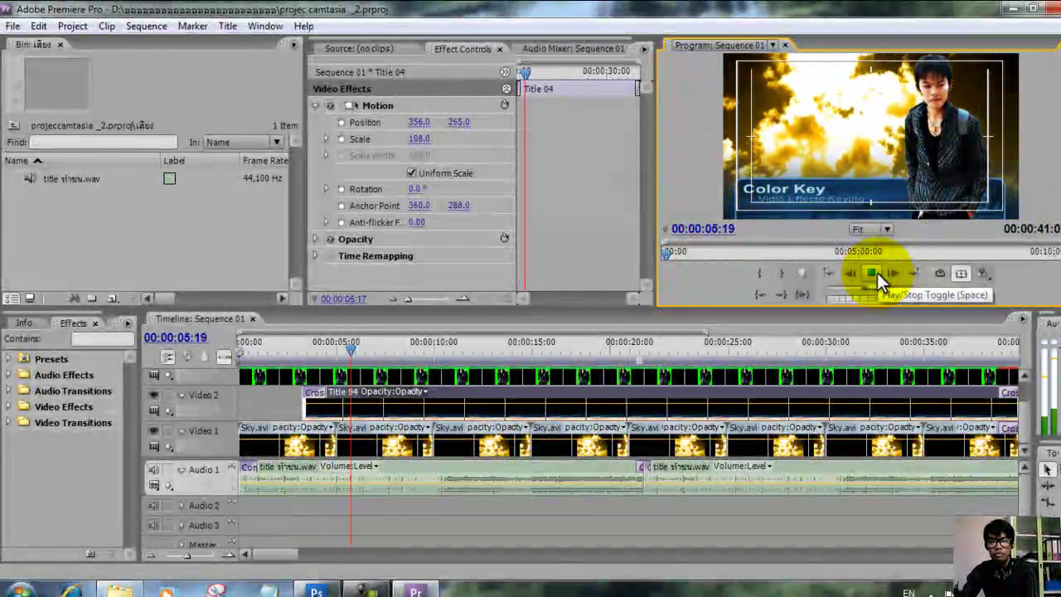
click(874, 275)
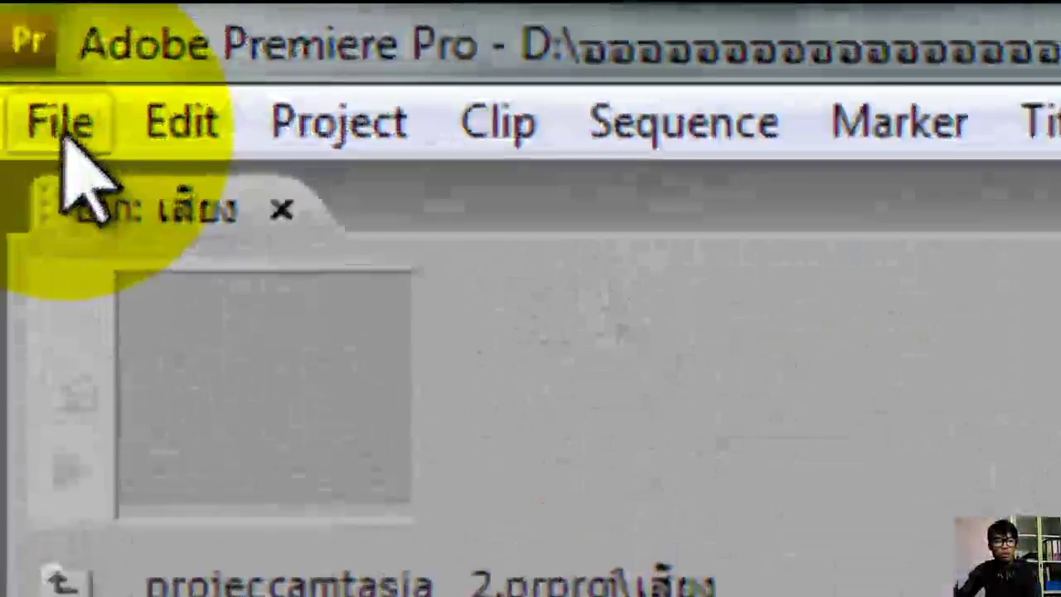
Step: Open File > Export to begin exporting Sequence 01 as a movie
click(14, 25)
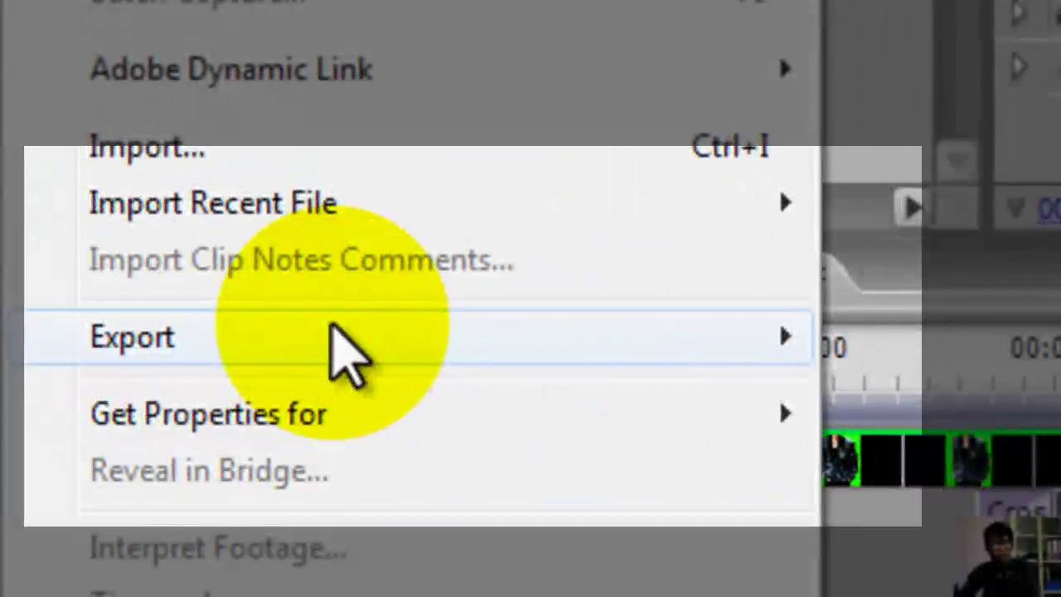
click(228, 166)
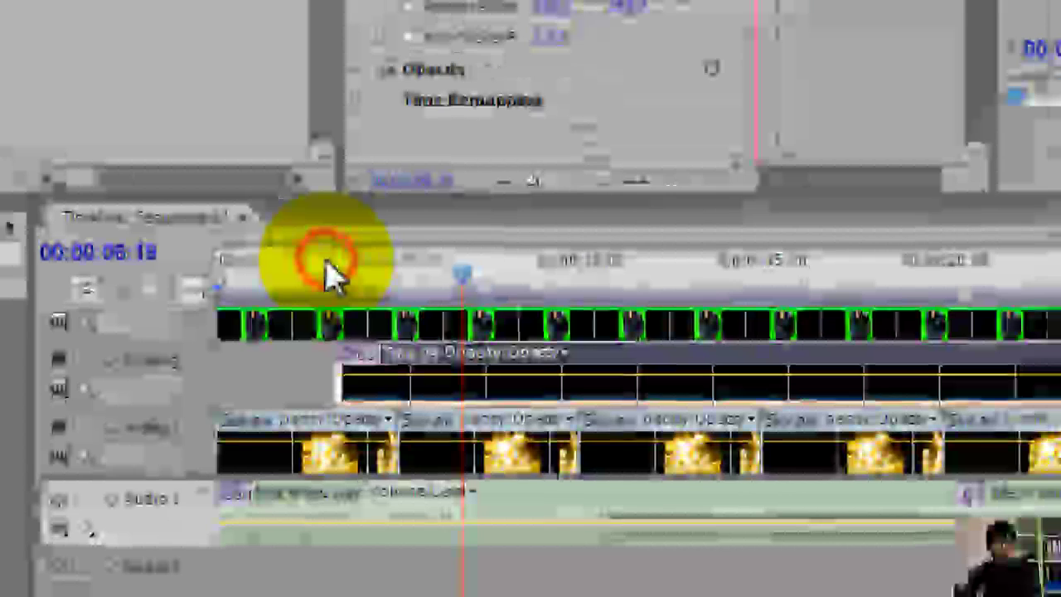